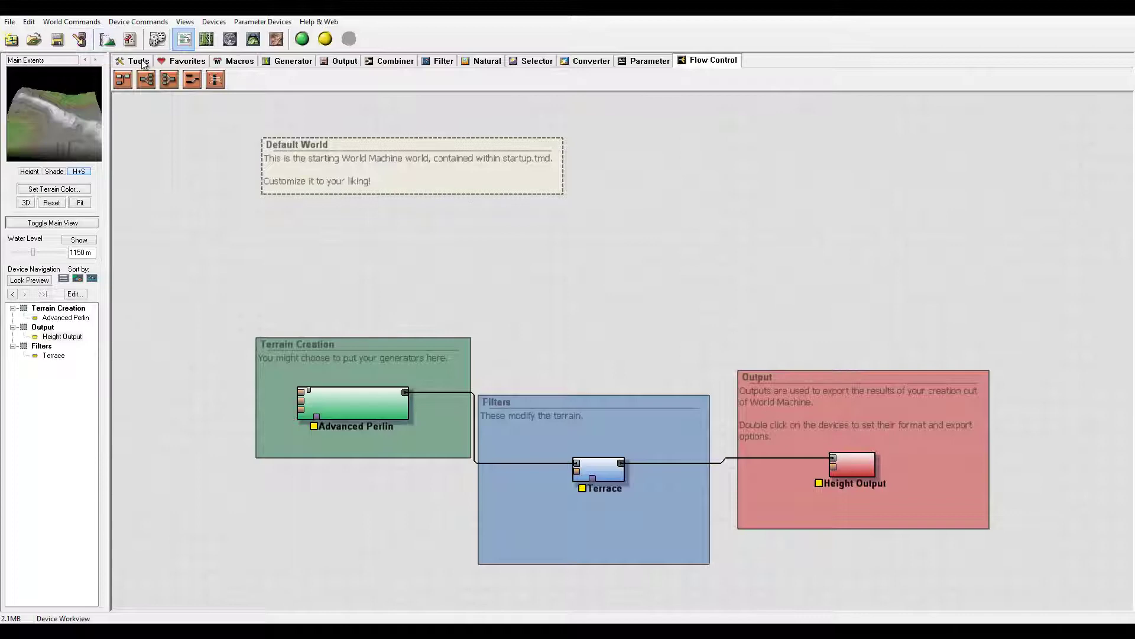
- Open the World Extents and Resolution settings and keep Main Extents at 8 km, 513 x 513
{"action": "left_click", "coordinate": [110, 42]}
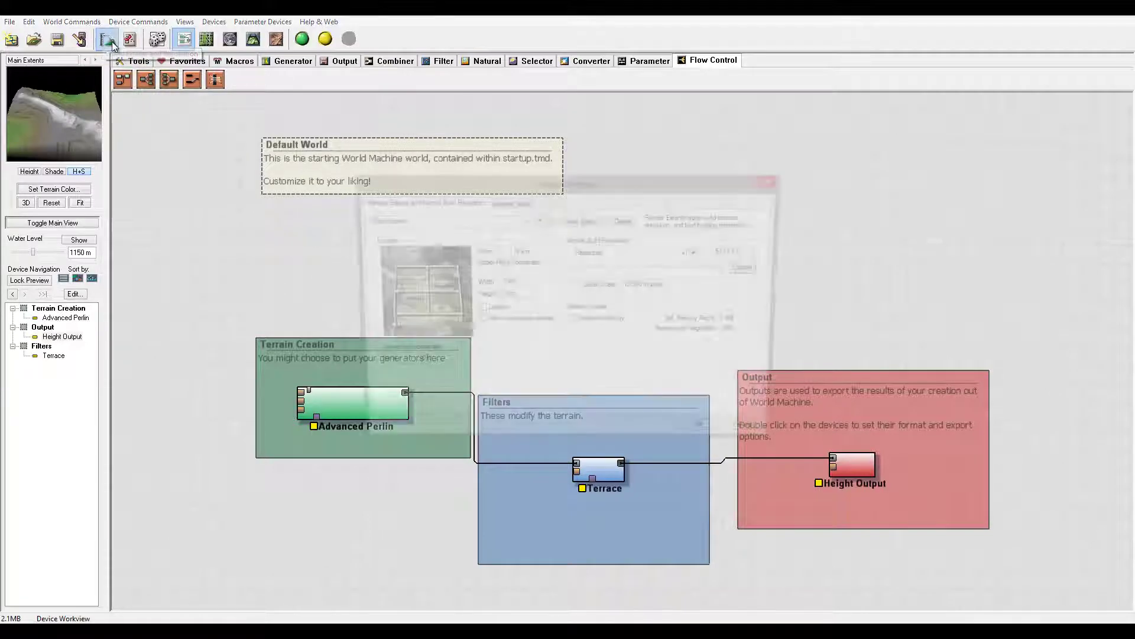
{"action": "left_click_drag", "start_coordinate": [345, 179], "coordinate": [297, 171]}
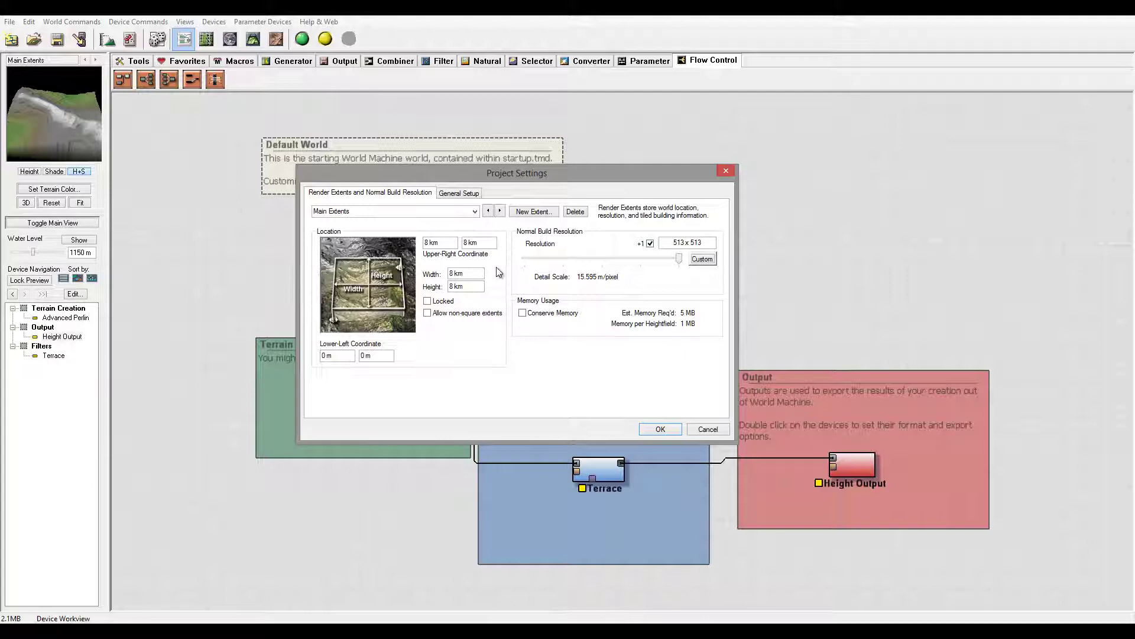
{"action": "left_click", "coordinate": [475, 213]}
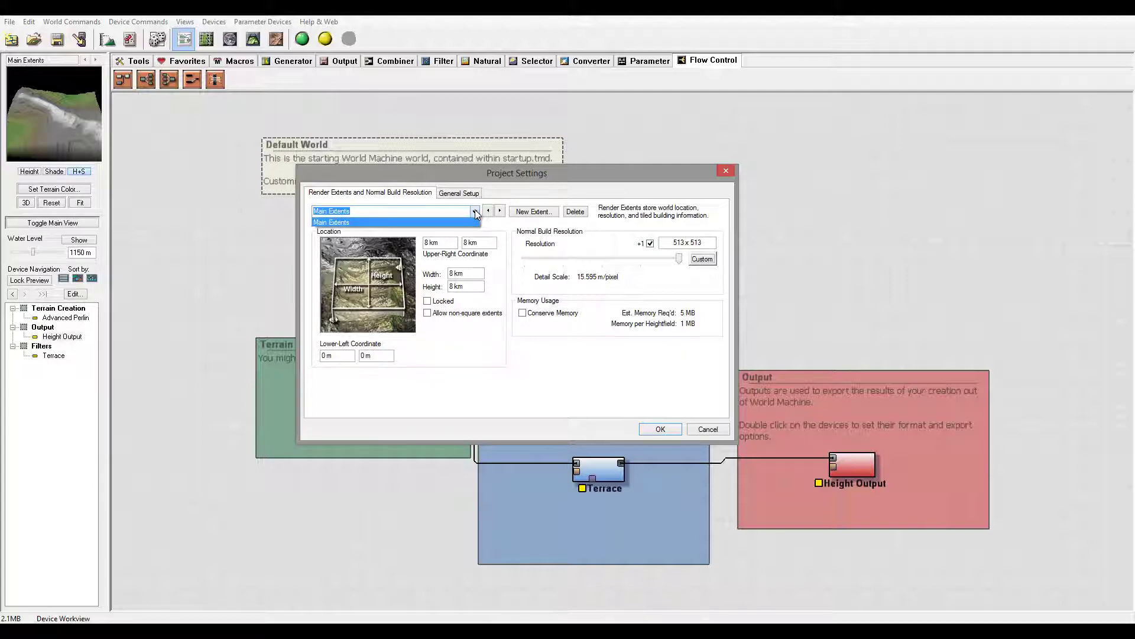
{"action": "left_click", "coordinate": [474, 211]}
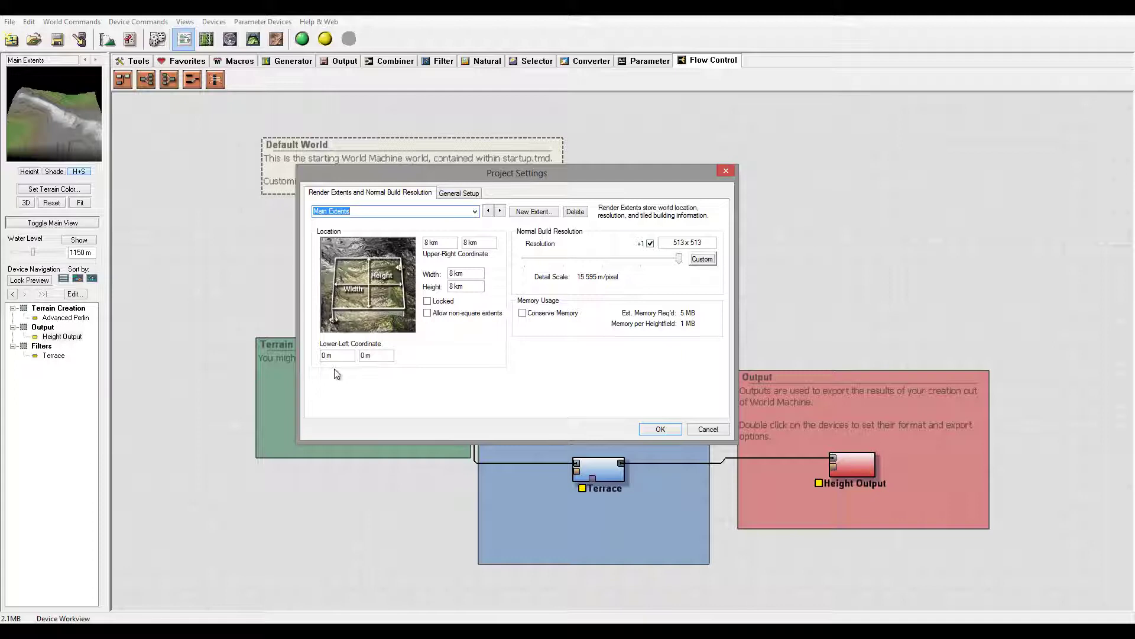
{"action": "left_click", "coordinate": [328, 355]}
{"action": "left_click_drag", "start_coordinate": [316, 355], "coordinate": [326, 355]}
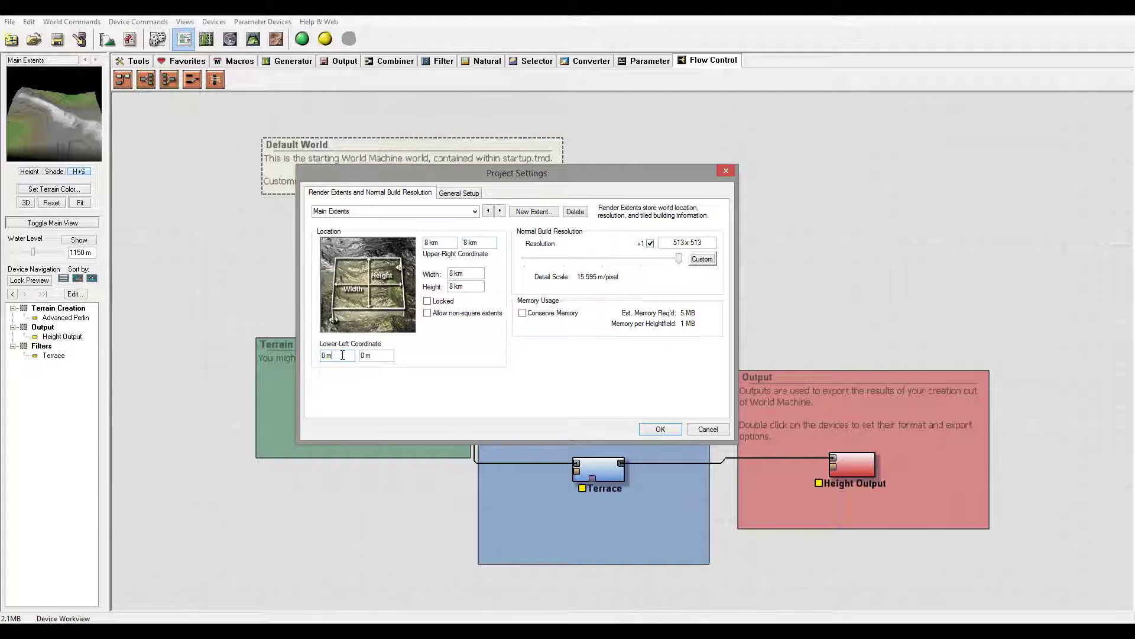
{"action": "left_click_drag", "start_coordinate": [342, 354], "coordinate": [322, 354]}
{"action": "type", "text": "4k"}
{"action": "key", "text": "Tab"}
{"action": "type", "text": "4km"}
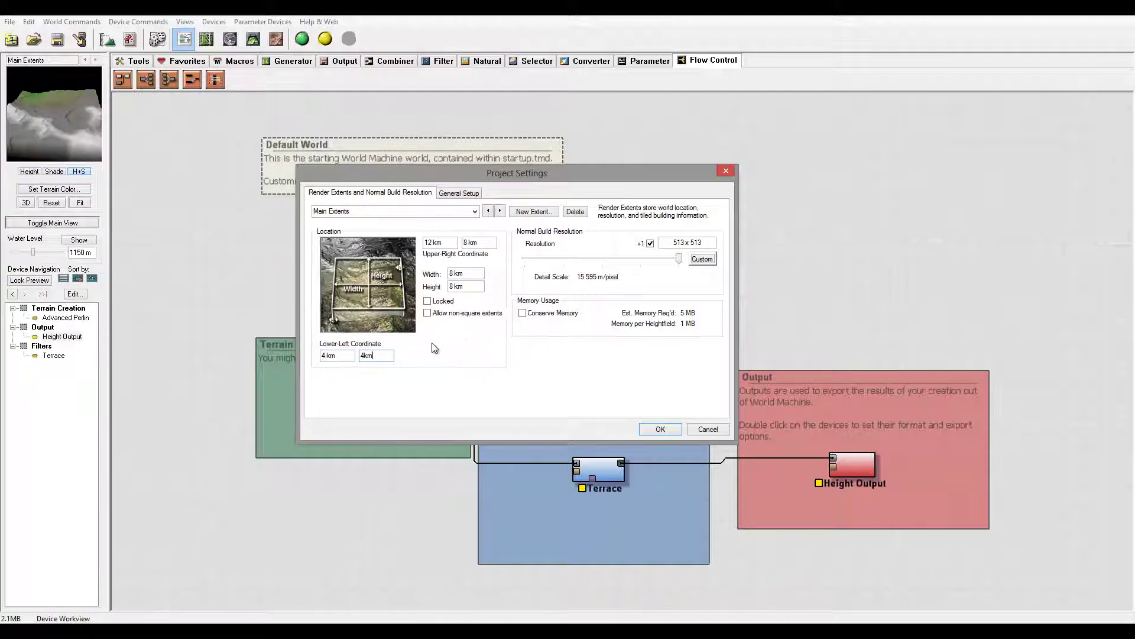
{"action": "left_click", "coordinate": [480, 243]}
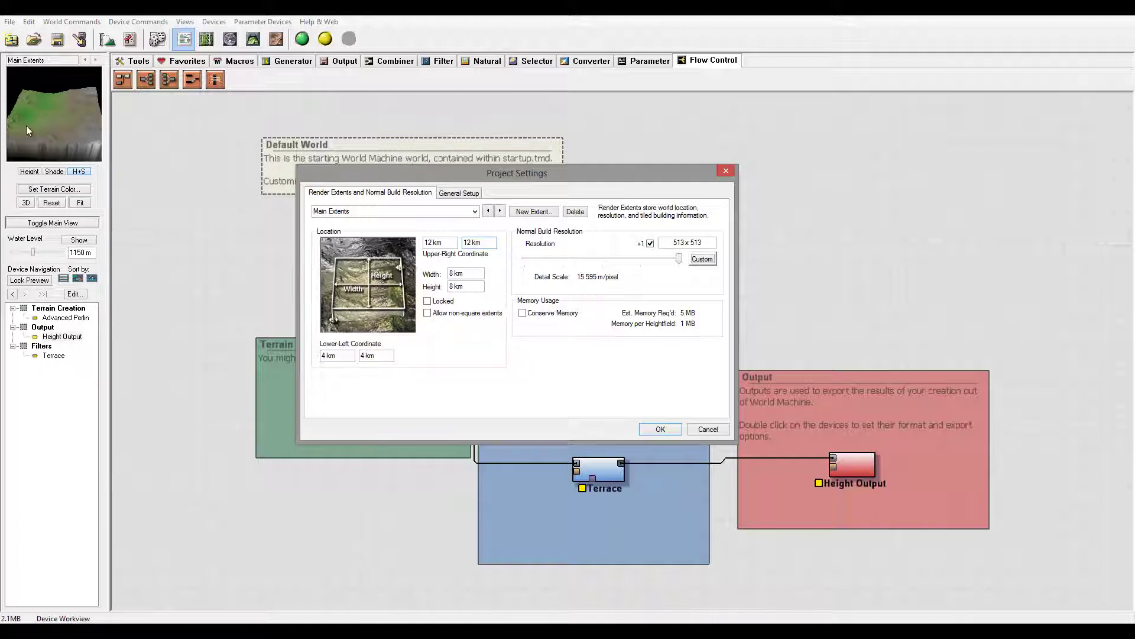
{"action": "left_click_drag", "start_coordinate": [322, 355], "coordinate": [383, 356]}
{"action": "type", "text": "0"}
{"action": "key", "text": "Tab"}
{"action": "type", "text": "0m"}
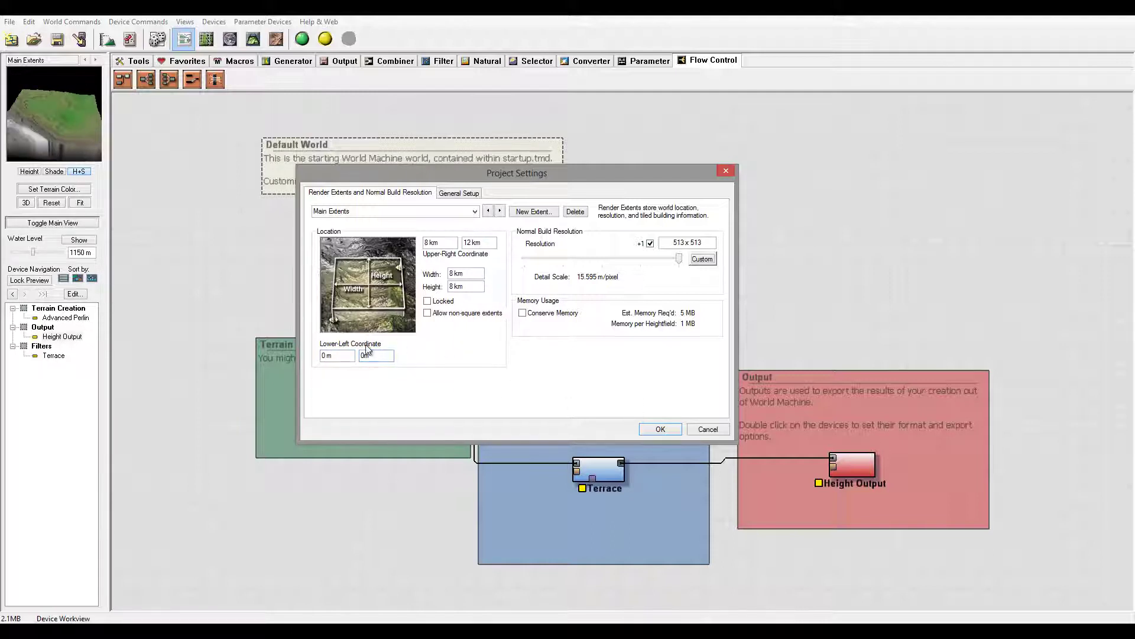
{"action": "left_click", "coordinate": [337, 355]}
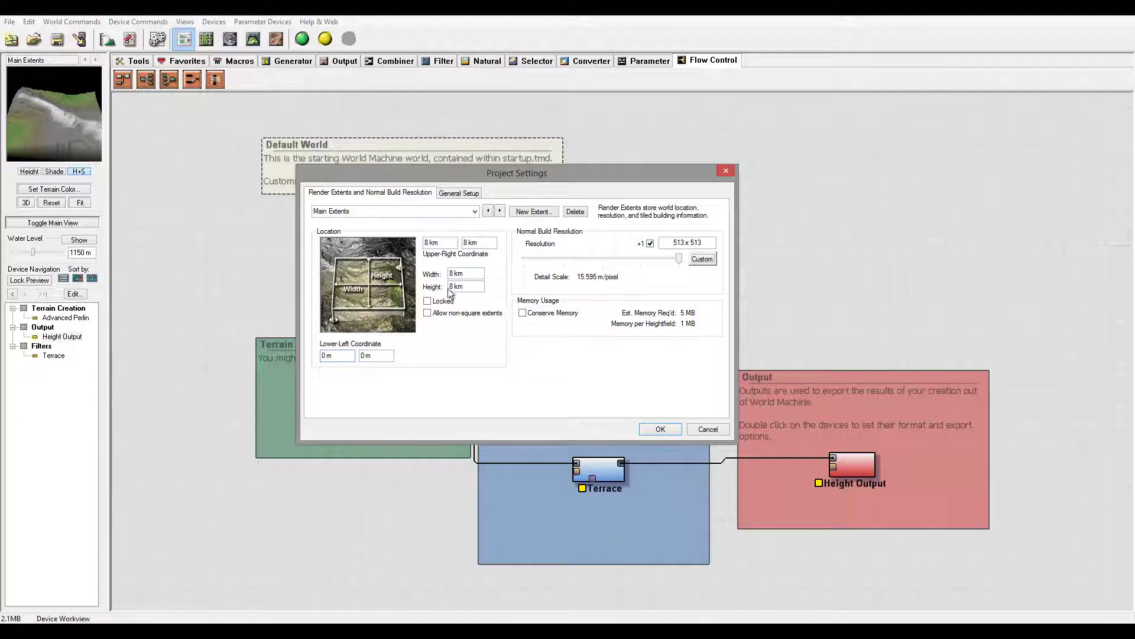
- On General Setup, replace the 2346.67 m Maximum Elevation with 1500
{"action": "left_click", "coordinate": [458, 194]}
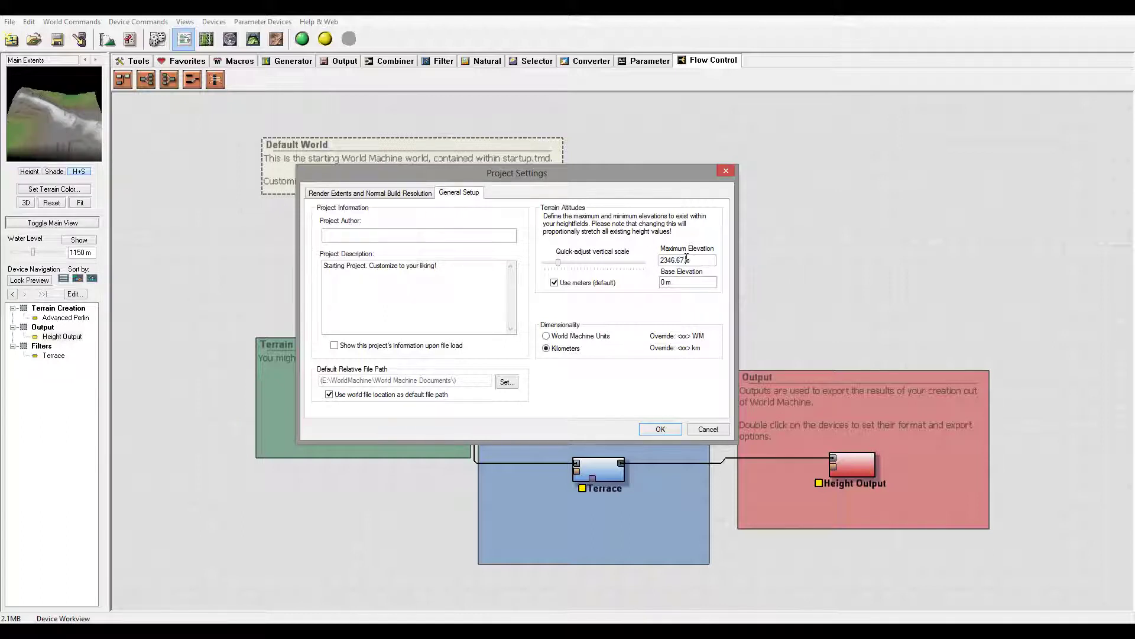
{"action": "left_click_drag", "start_coordinate": [684, 260], "coordinate": [589, 261]}
{"action": "type", "text": "1500m"}
- Review the extents and General Setup pages, then apply the project settings with OK
{"action": "left_click_drag", "start_coordinate": [469, 176], "coordinate": [525, 152]}
{"action": "left_click", "coordinate": [414, 168]}
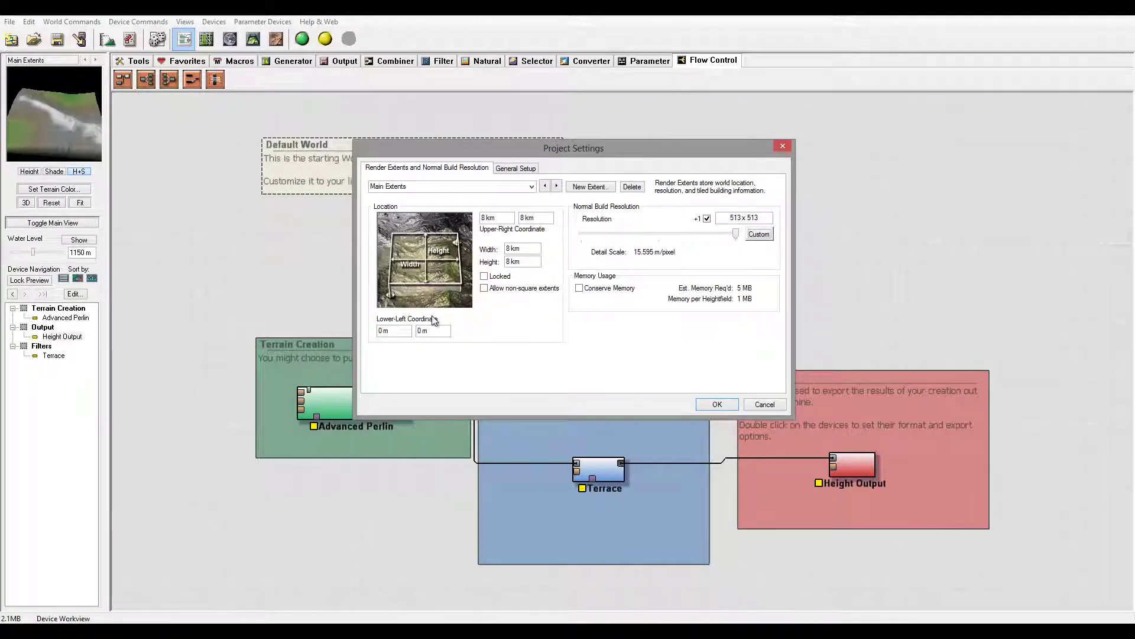
{"action": "left_click", "coordinate": [59, 128]}
{"action": "left_click", "coordinate": [515, 168]}
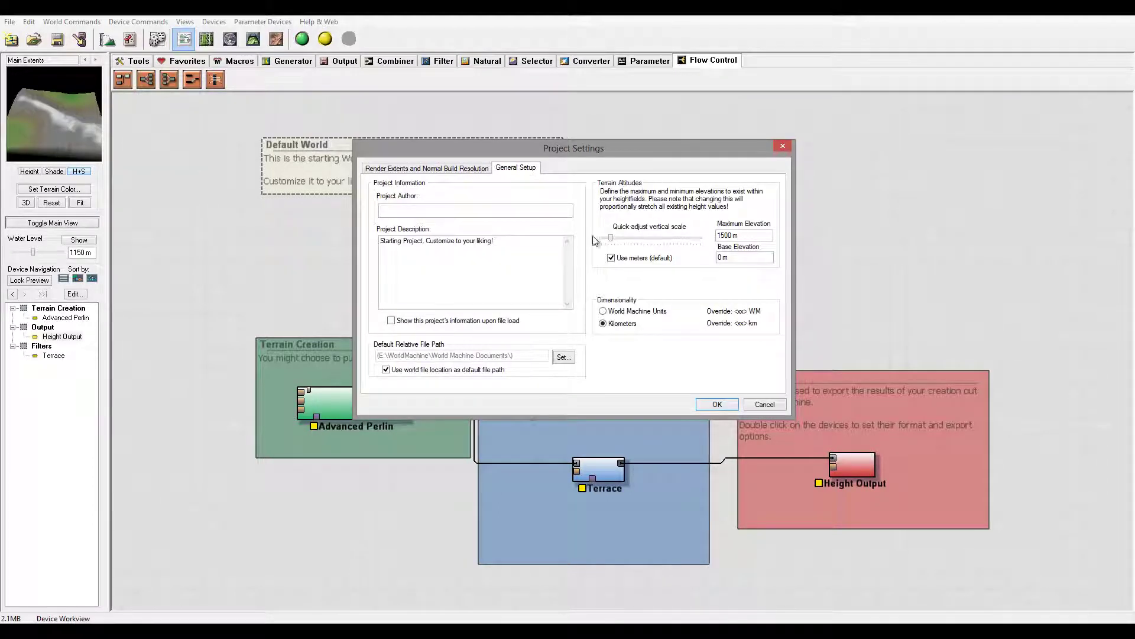
{"action": "left_click", "coordinate": [718, 405]}
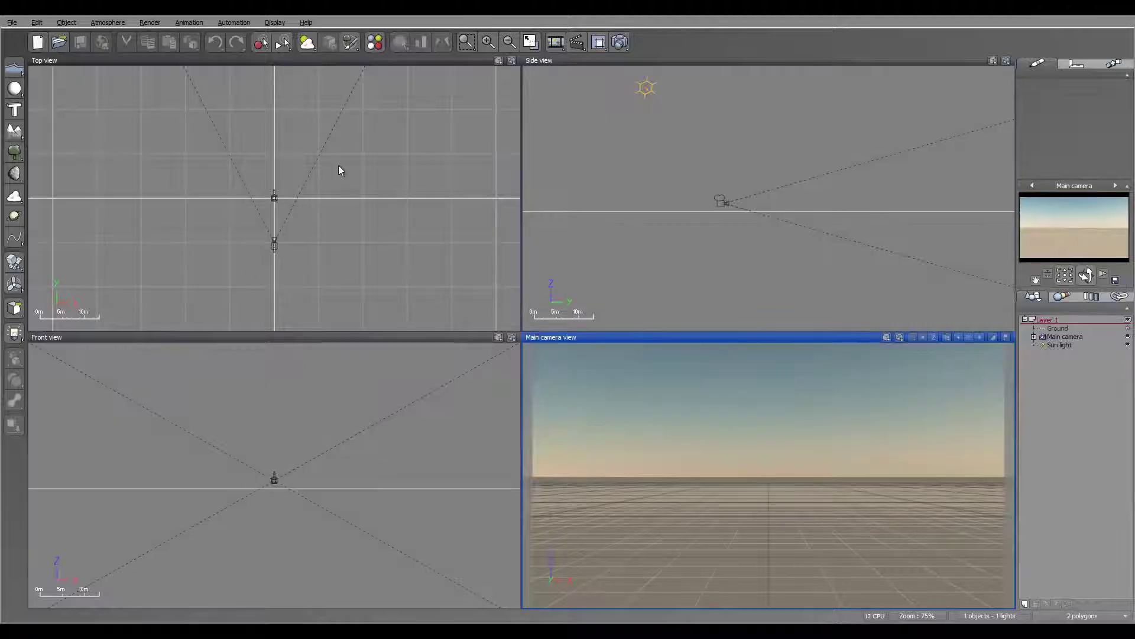
- Add a new terrain, shift it along Y in Top view, and edit it in the Terrain Editor
{"action": "left_click", "coordinate": [18, 136]}
{"action": "left_click", "coordinate": [14, 131]}
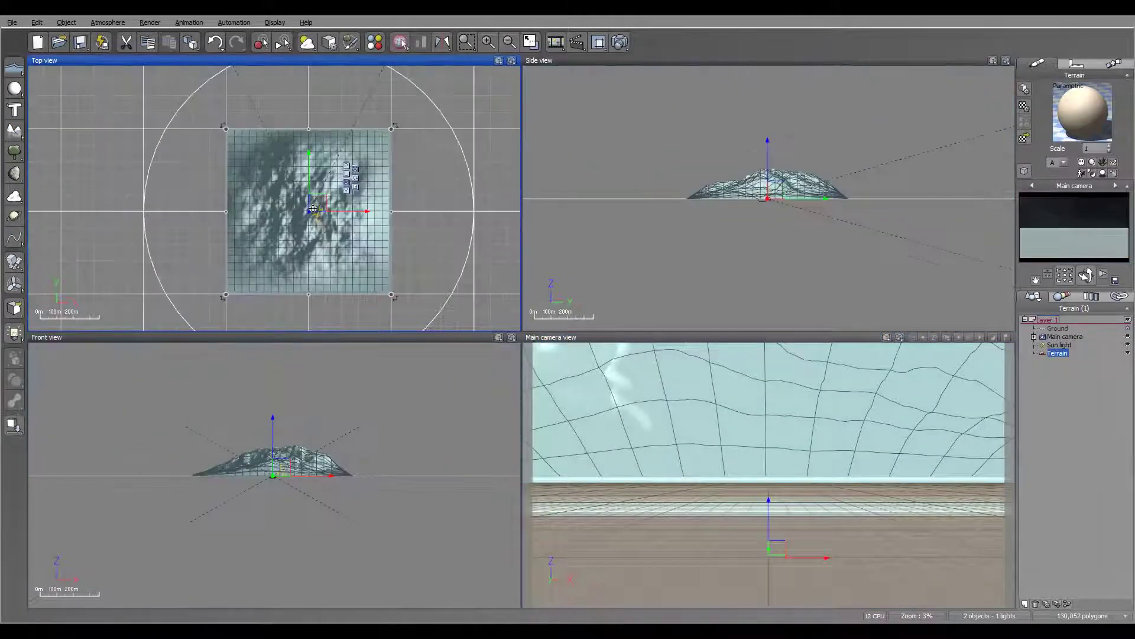
{"action": "left_click_drag", "start_coordinate": [316, 201], "coordinate": [295, 171]}
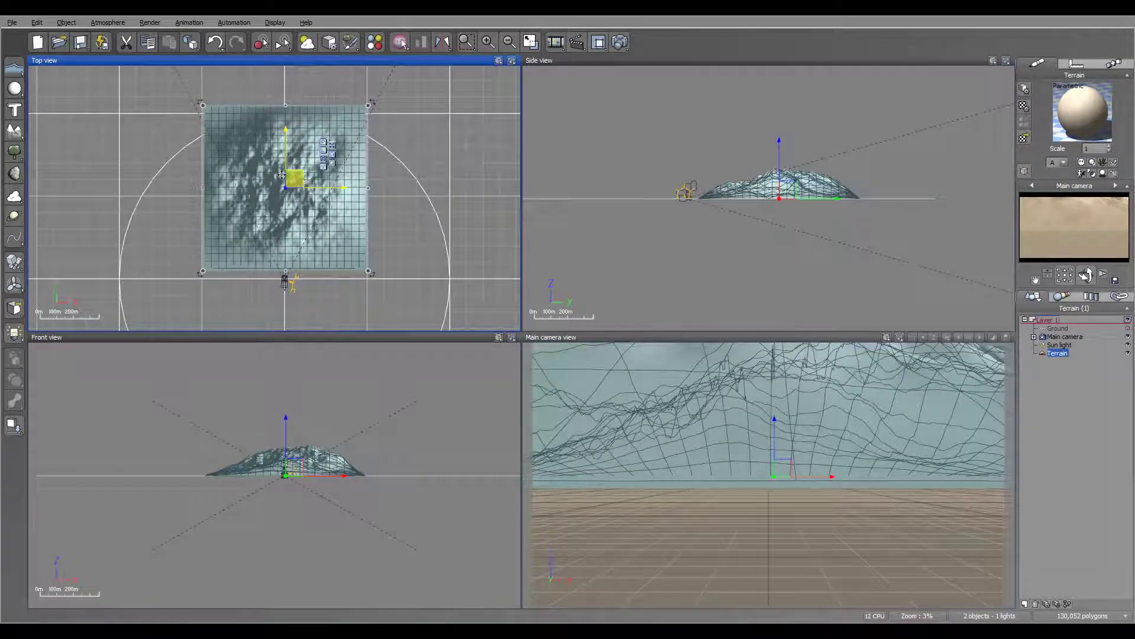
{"action": "right_click", "coordinate": [271, 186]}
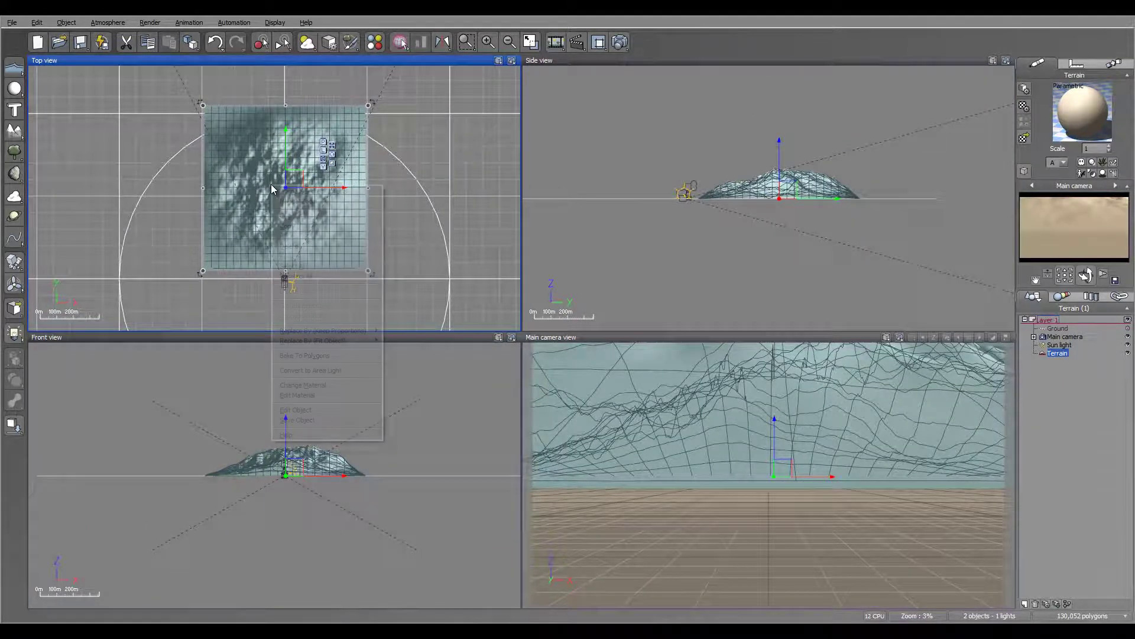
{"action": "left_click", "coordinate": [322, 409]}
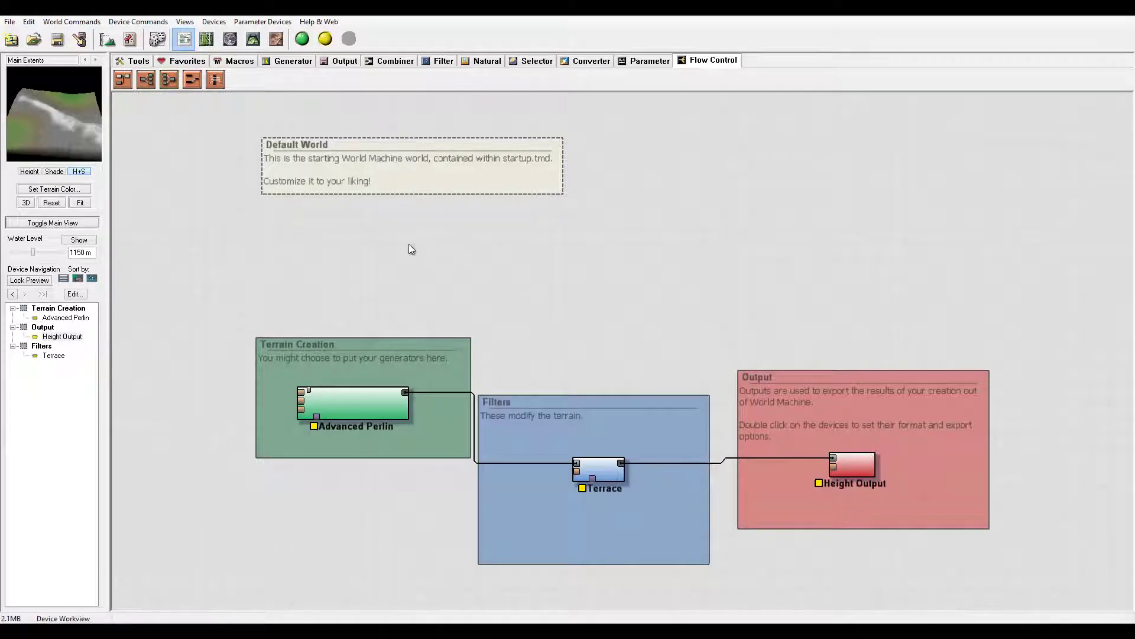
- Reopen the World Extents and Resolution settings to check the 8 km extents
{"action": "left_click", "coordinate": [107, 40]}
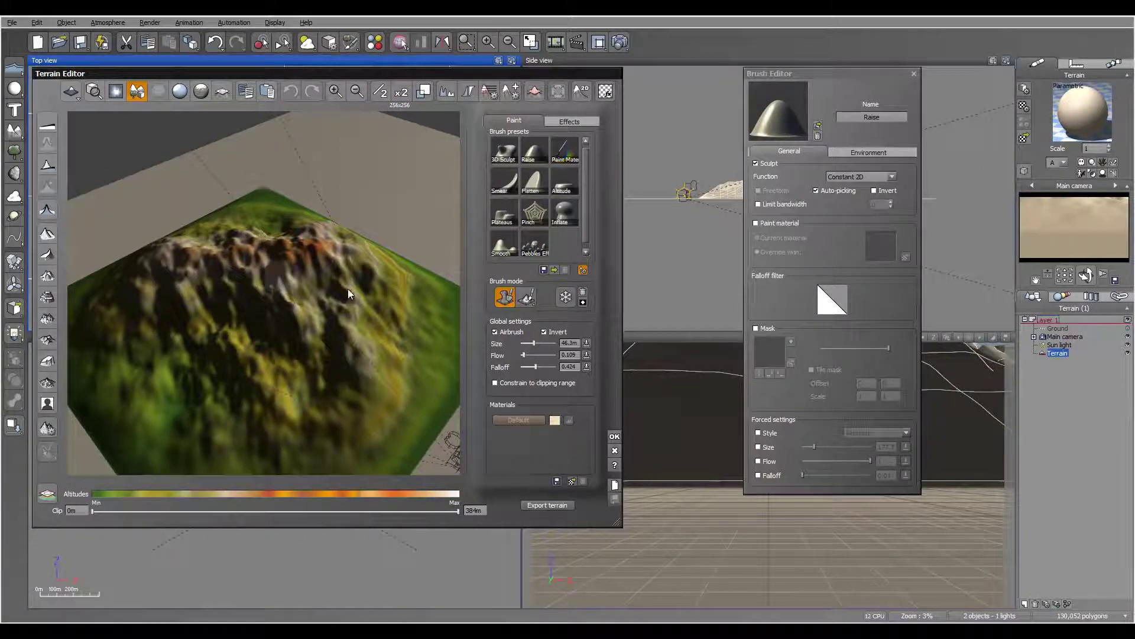
- Raise the terrain resolution to 512x512 and flatten it into a level plane
{"action": "right_click_drag", "start_coordinate": [401, 282], "coordinate": [375, 313]}
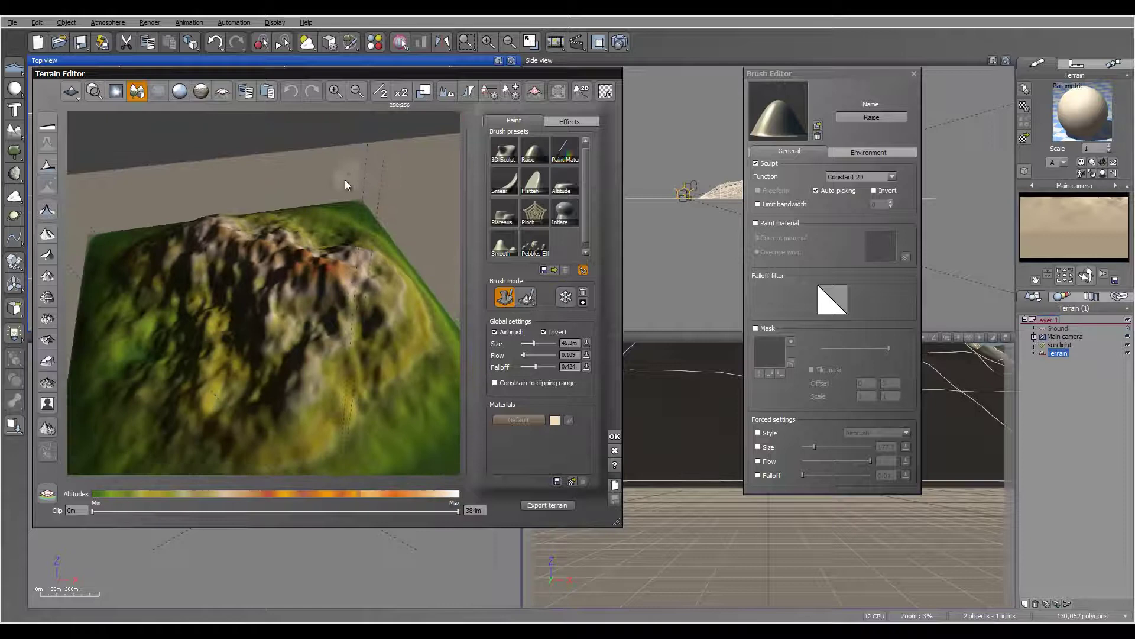
{"action": "right_click_drag", "start_coordinate": [346, 180], "coordinate": [379, 136]}
{"action": "left_click", "coordinate": [380, 94]}
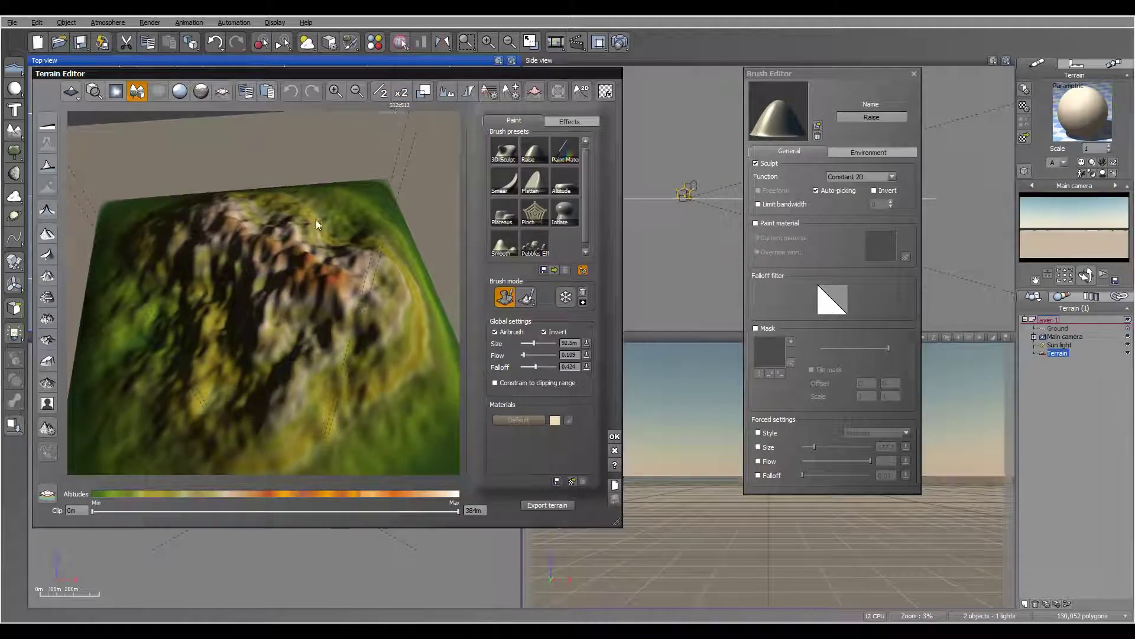
{"action": "right_click_drag", "start_coordinate": [315, 218], "coordinate": [284, 201]}
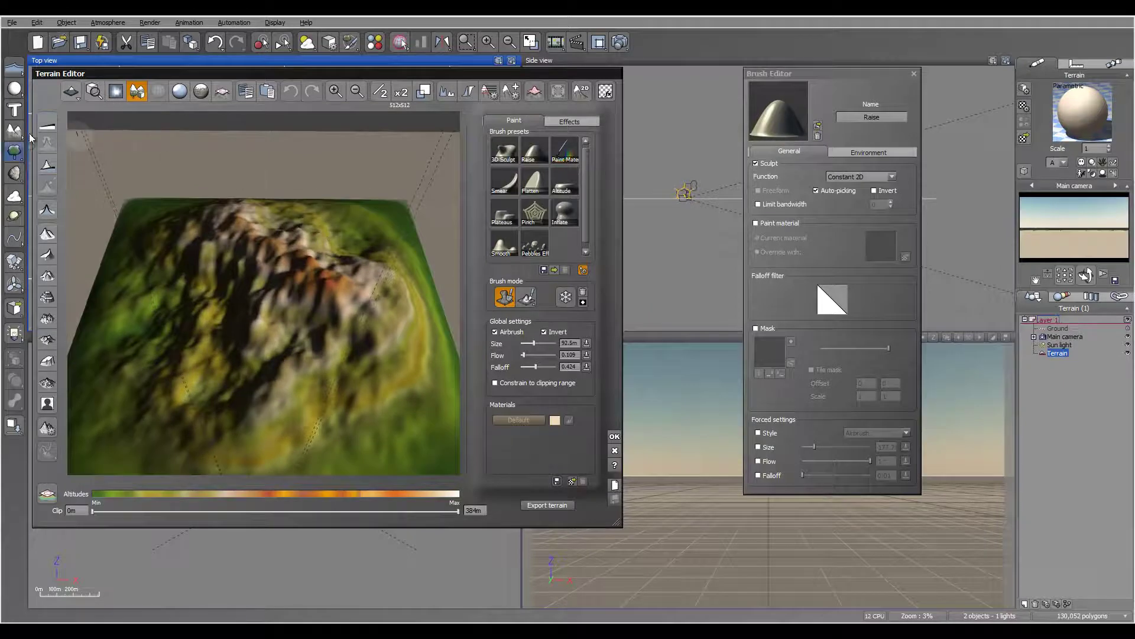
{"action": "left_click", "coordinate": [47, 126]}
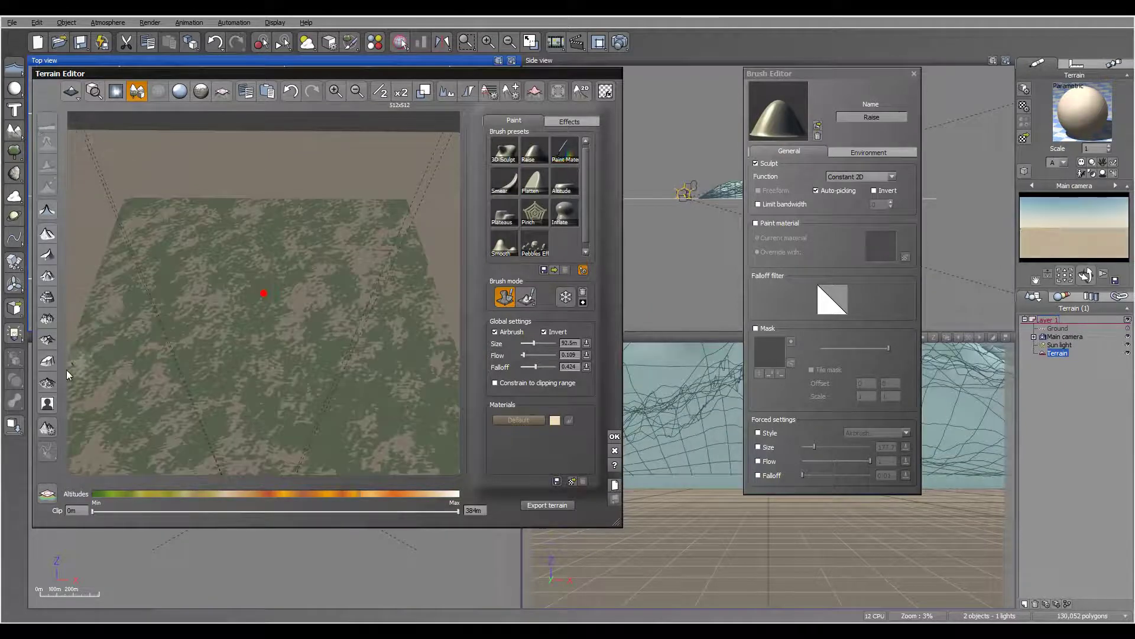
- Import output.tif as the terrain's heightmap picture at 100% proportion
{"action": "left_click", "coordinate": [47, 403]}
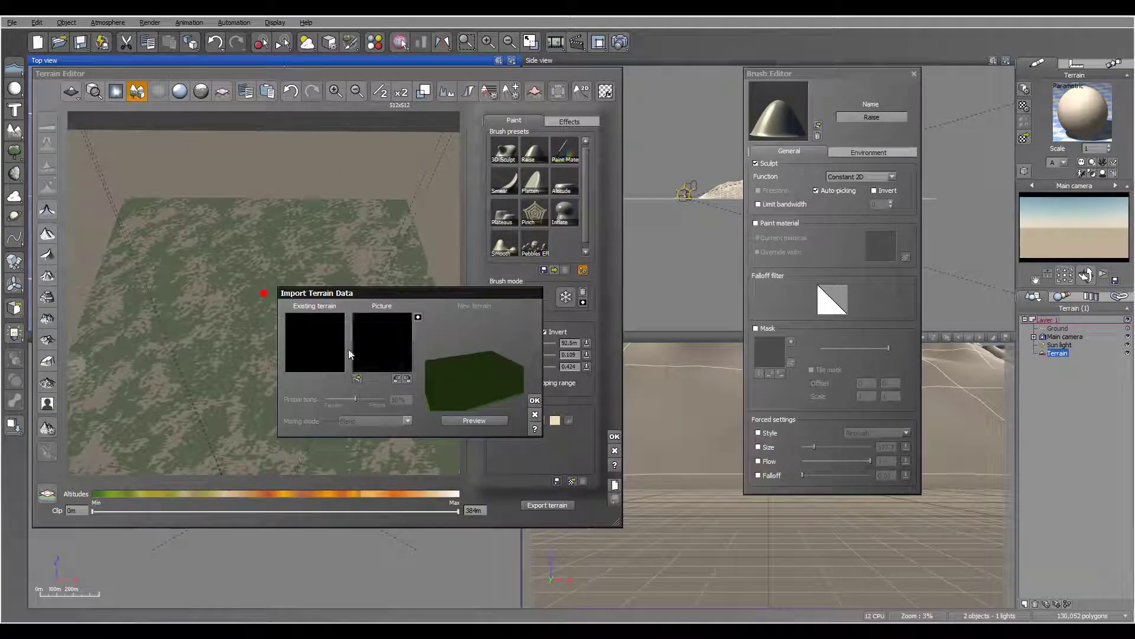
{"action": "left_click", "coordinate": [357, 378]}
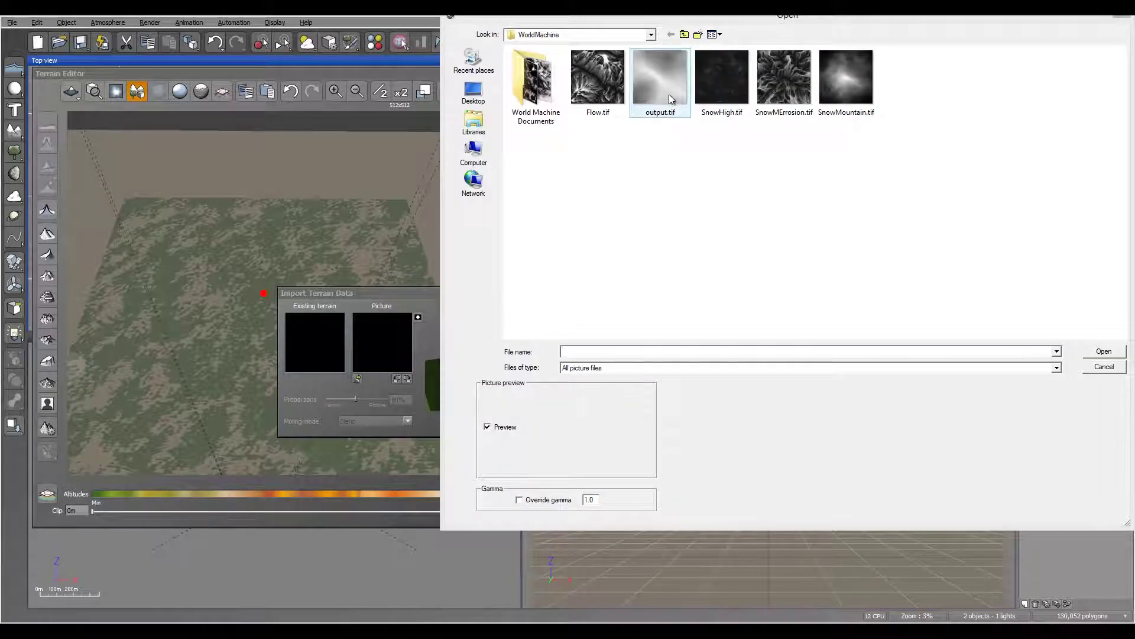
{"action": "left_click", "coordinate": [674, 101]}
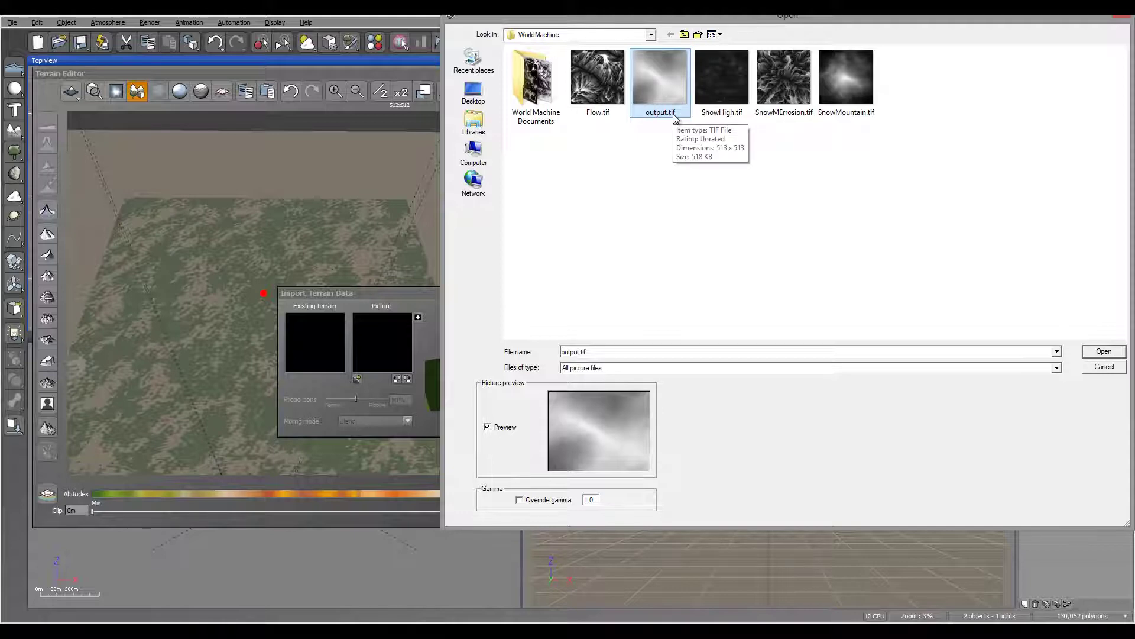
{"action": "left_click", "coordinate": [1103, 352]}
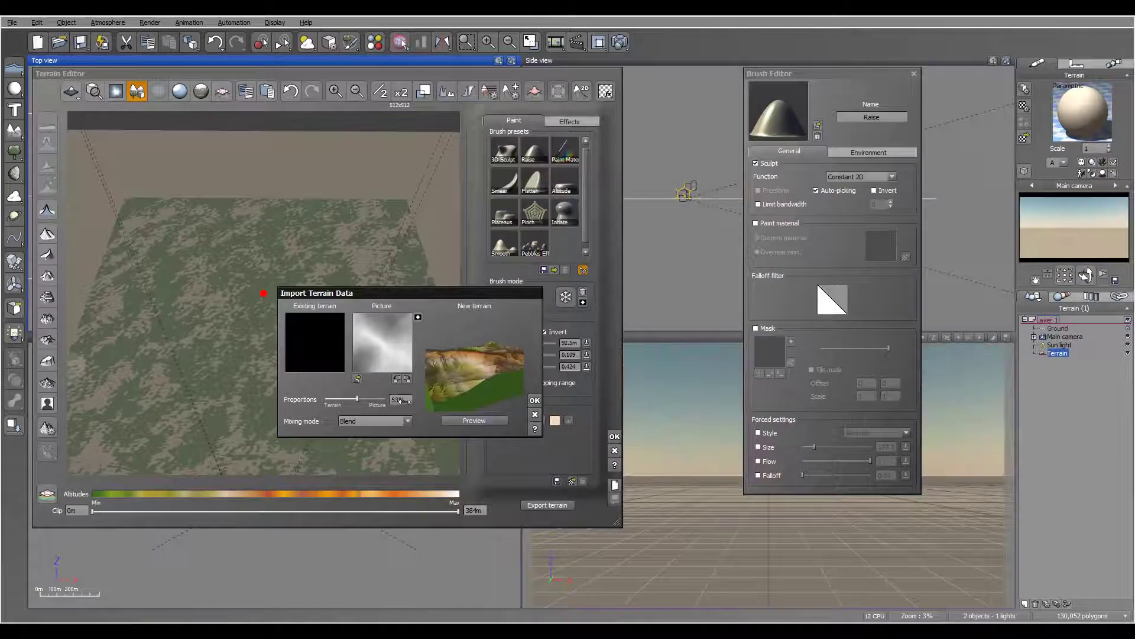
{"action": "left_click_drag", "start_coordinate": [402, 401], "coordinate": [488, 371]}
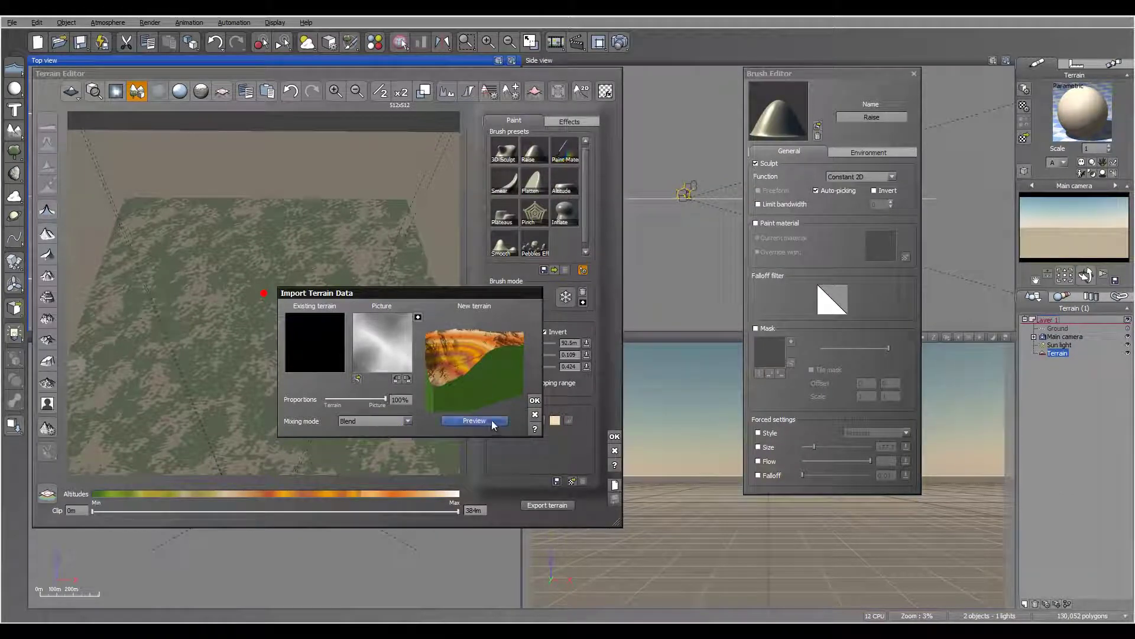
{"action": "left_click", "coordinate": [535, 400]}
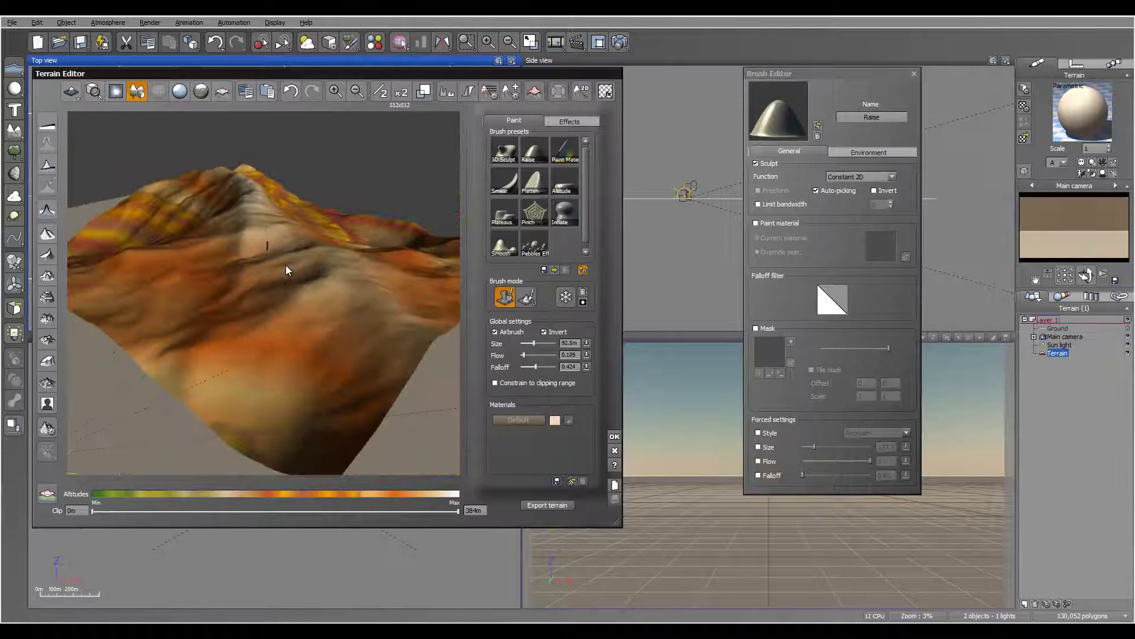
- Inspect the imported ridge, close the Terrain Editor with OK, and make Side view active
{"action": "mouse_move", "coordinate": [285, 271]}
{"action": "right_mouse_down"}
{"action": "mouse_move", "coordinate": [195, 266]}
{"action": "mouse_move", "coordinate": [308, 321]}
{"action": "mouse_move", "coordinate": [281, 308]}
{"action": "mouse_move", "coordinate": [354, 240]}
{"action": "mouse_move", "coordinate": [334, 346]}
{"action": "mouse_move", "coordinate": [348, 320]}
{"action": "mouse_move", "coordinate": [287, 270]}
{"action": "mouse_move", "coordinate": [183, 216]}
{"action": "mouse_move", "coordinate": [179, 252]}
{"action": "mouse_move", "coordinate": [325, 272]}
{"action": "mouse_move", "coordinate": [367, 264]}
{"action": "mouse_move", "coordinate": [287, 227]}
{"action": "mouse_move", "coordinate": [249, 248]}
{"action": "mouse_move", "coordinate": [282, 219]}
{"action": "mouse_move", "coordinate": [311, 328]}
{"action": "mouse_move", "coordinate": [281, 272]}
{"action": "mouse_move", "coordinate": [200, 231]}
{"action": "mouse_move", "coordinate": [87, 224]}
{"action": "mouse_move", "coordinate": [261, 260]}
{"action": "mouse_move", "coordinate": [298, 218]}
{"action": "mouse_move", "coordinate": [261, 267]}
{"action": "mouse_move", "coordinate": [279, 247]}
{"action": "mouse_move", "coordinate": [282, 176]}
{"action": "mouse_move", "coordinate": [279, 215]}
{"action": "mouse_move", "coordinate": [241, 246]}
{"action": "mouse_move", "coordinate": [355, 292]}
{"action": "mouse_move", "coordinate": [339, 262]}
{"action": "mouse_move", "coordinate": [367, 225]}
{"action": "mouse_move", "coordinate": [246, 293]}
{"action": "mouse_move", "coordinate": [310, 276]}
{"action": "mouse_move", "coordinate": [239, 200]}
{"action": "mouse_move", "coordinate": [204, 214]}
{"action": "mouse_move", "coordinate": [331, 245]}
{"action": "mouse_move", "coordinate": [275, 204]}
{"action": "mouse_move", "coordinate": [251, 303]}
{"action": "mouse_move", "coordinate": [264, 233]}
{"action": "mouse_move", "coordinate": [372, 251]}
{"action": "mouse_move", "coordinate": [340, 238]}
{"action": "mouse_move", "coordinate": [243, 284]}
{"action": "right_mouse_up"}
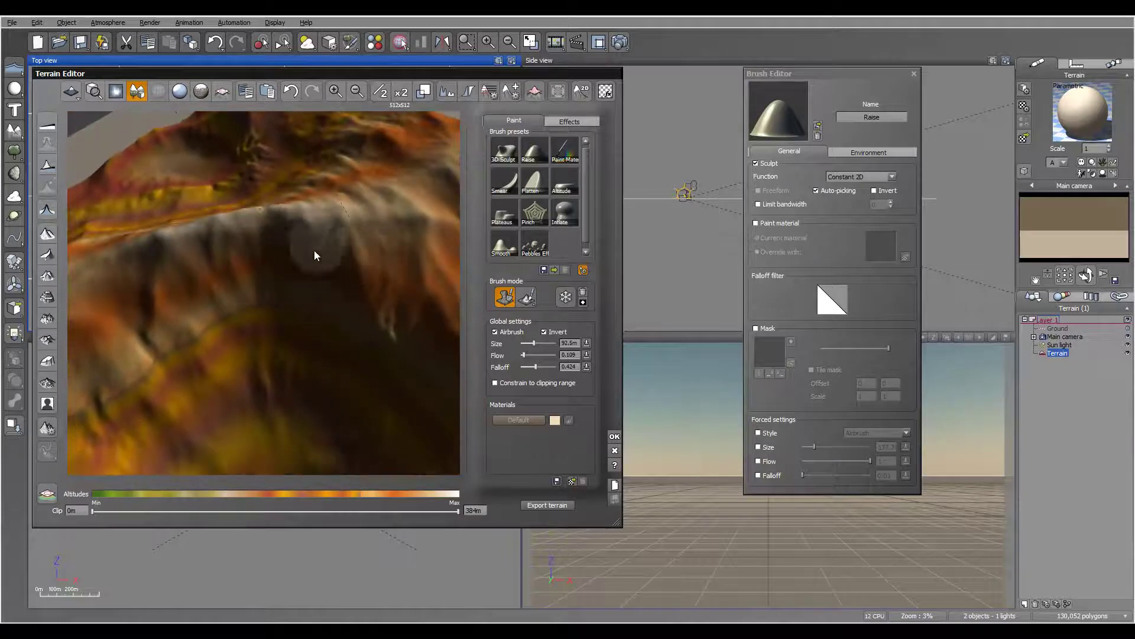
{"action": "right_click_drag", "start_coordinate": [314, 251], "coordinate": [246, 193]}
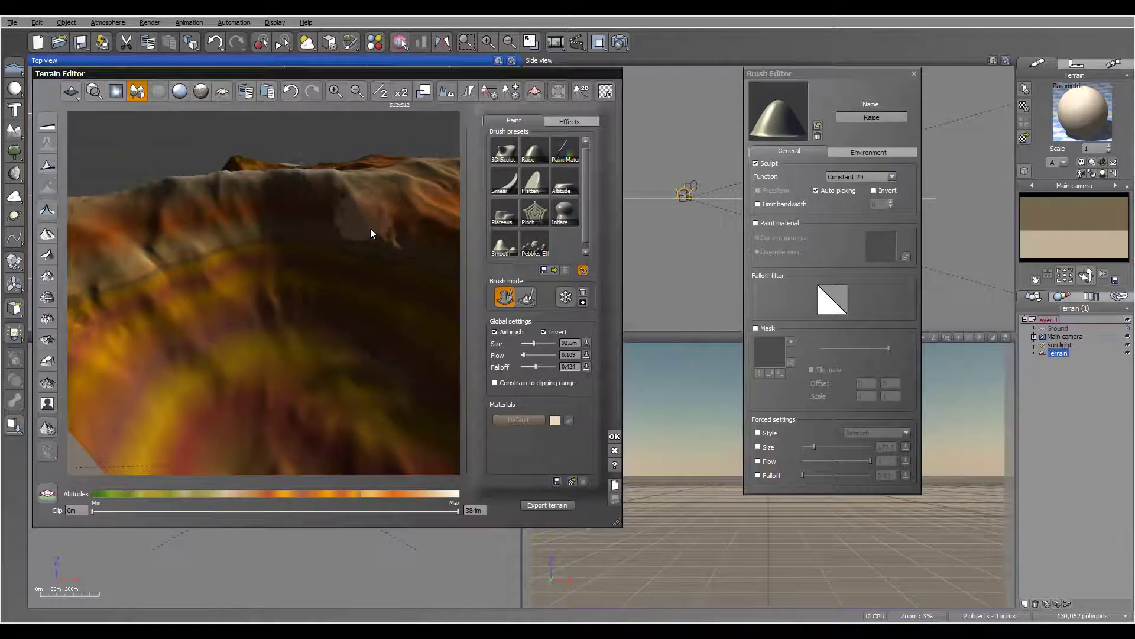
{"action": "right_click_drag", "start_coordinate": [371, 232], "coordinate": [223, 222]}
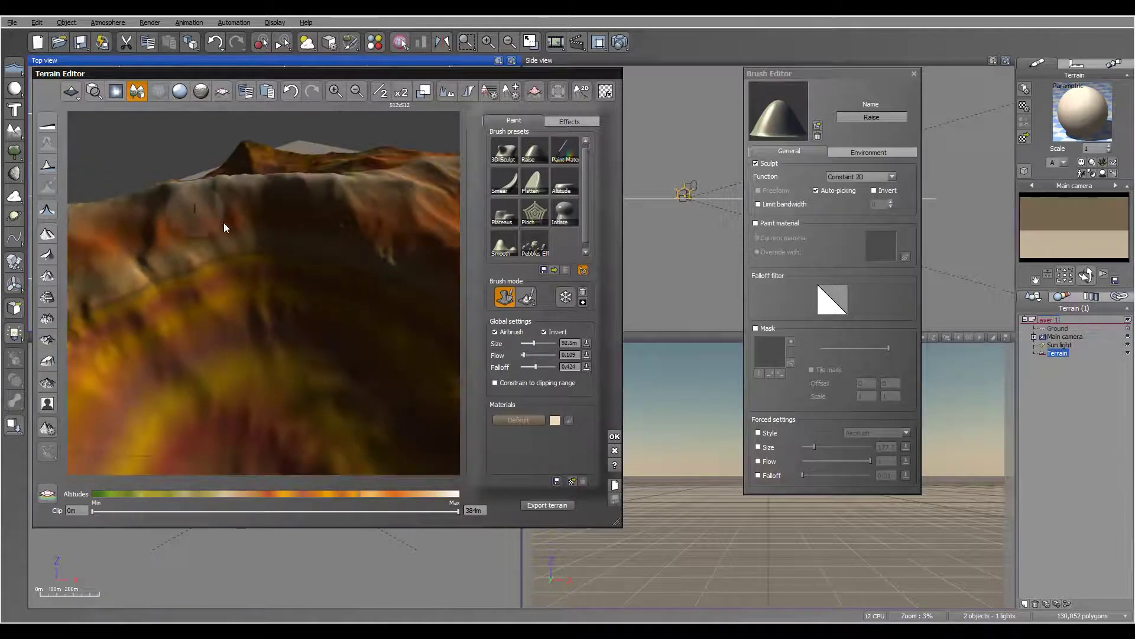
{"action": "right_click_drag", "start_coordinate": [285, 261], "coordinate": [344, 151]}
{"action": "left_click", "coordinate": [614, 436]}
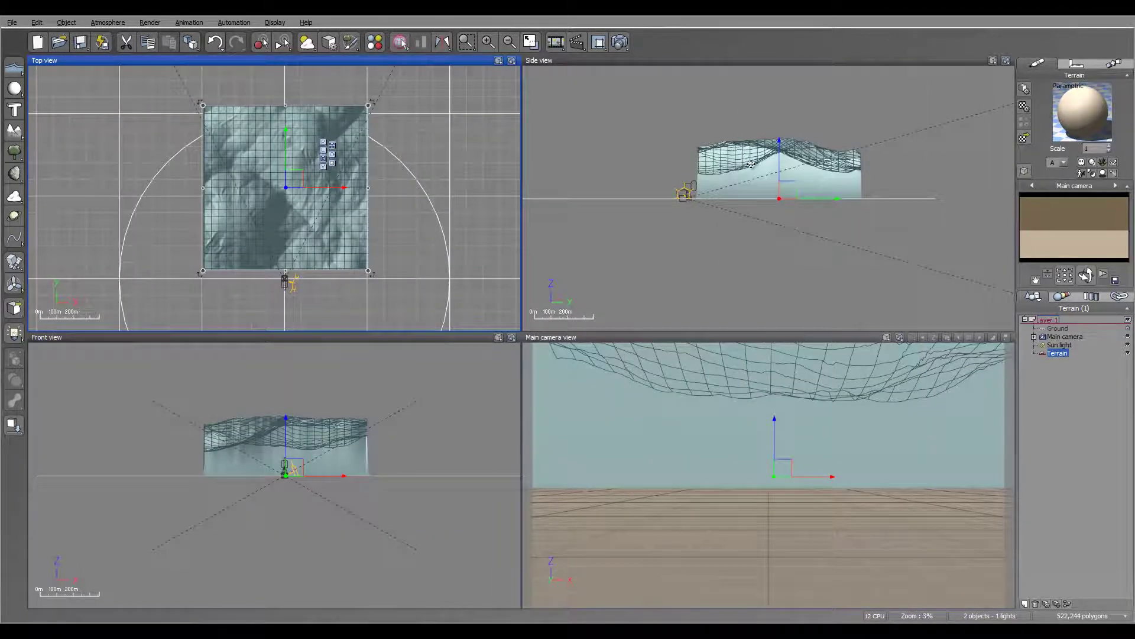
{"action": "left_click", "coordinate": [755, 164]}
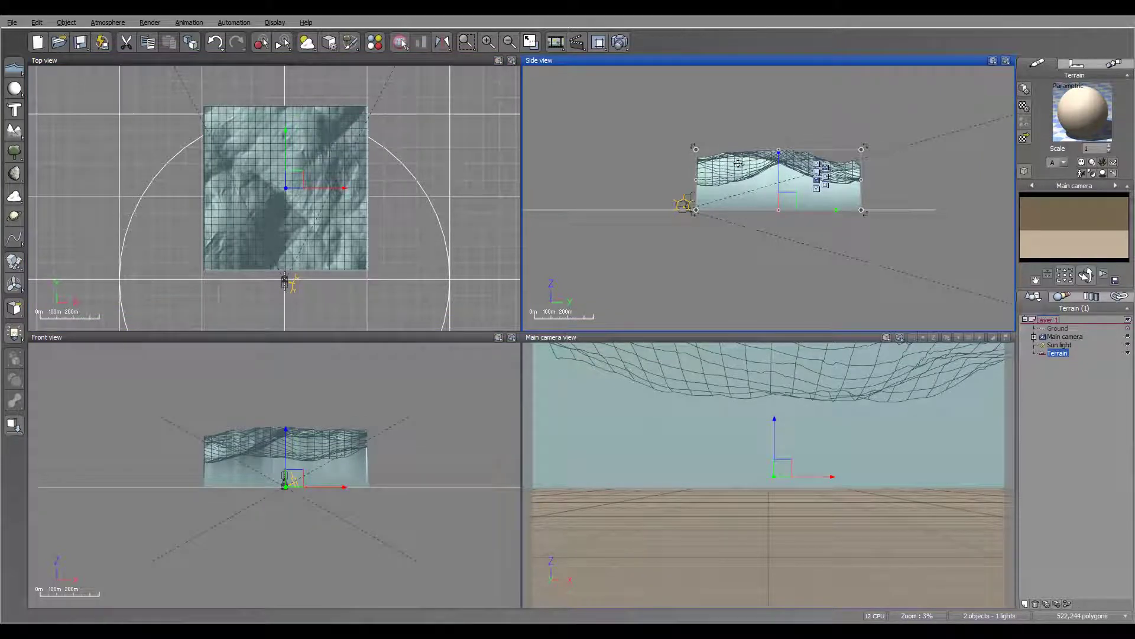
- Set the terrain's size to X 8 km, Y 8 km and Z 1500 m
{"action": "left_click", "coordinate": [1073, 64]}
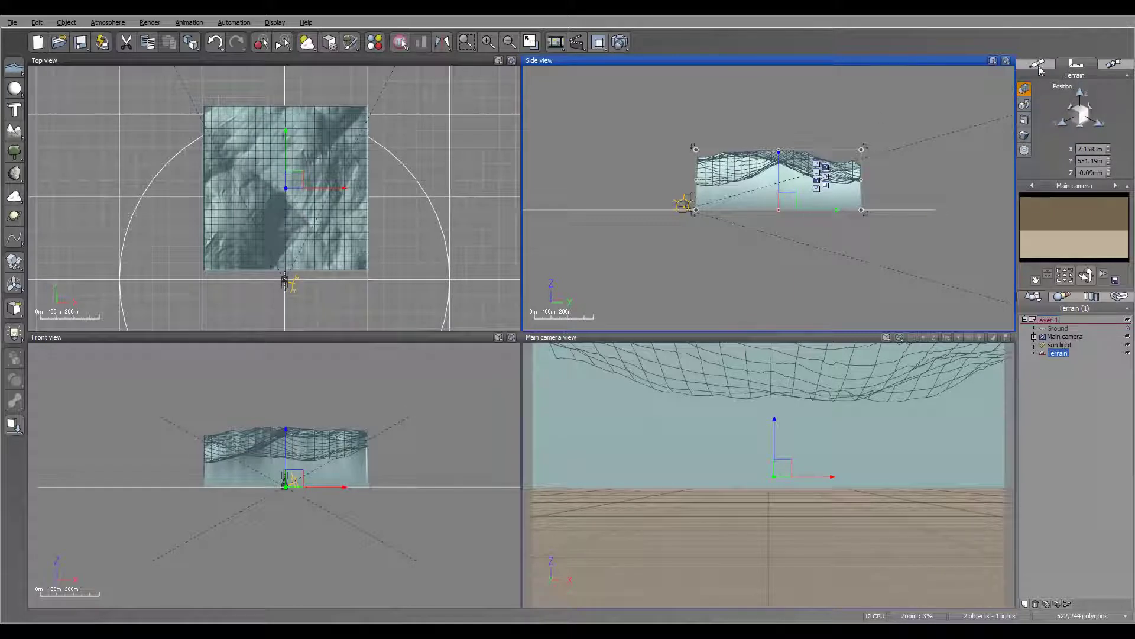
{"action": "left_click", "coordinate": [1024, 119]}
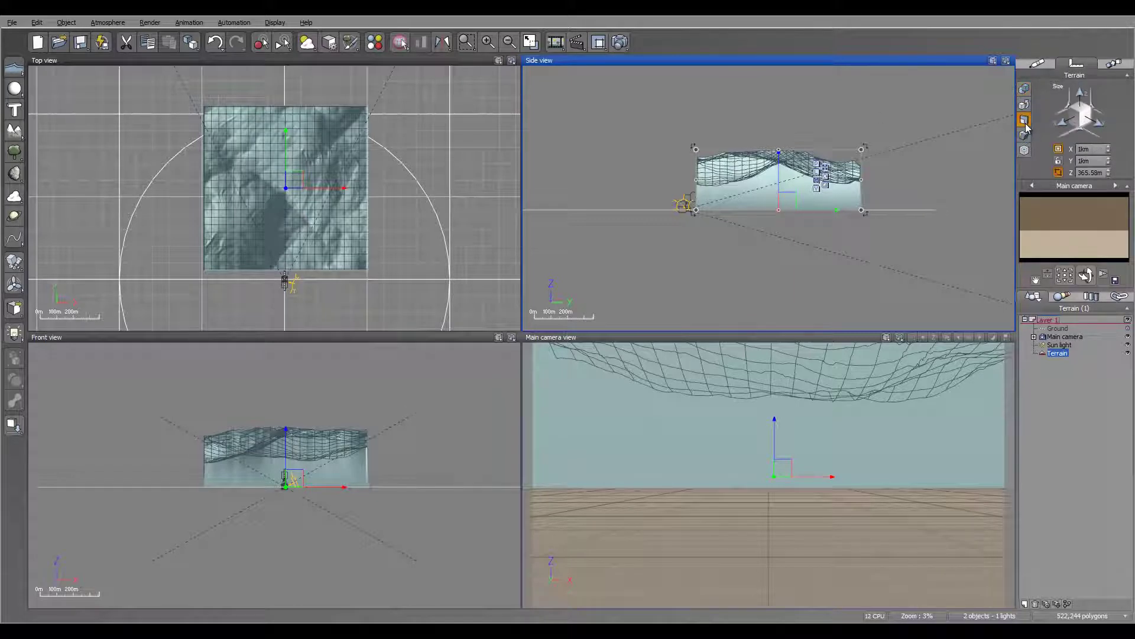
{"action": "double_click", "coordinate": [1085, 148]}
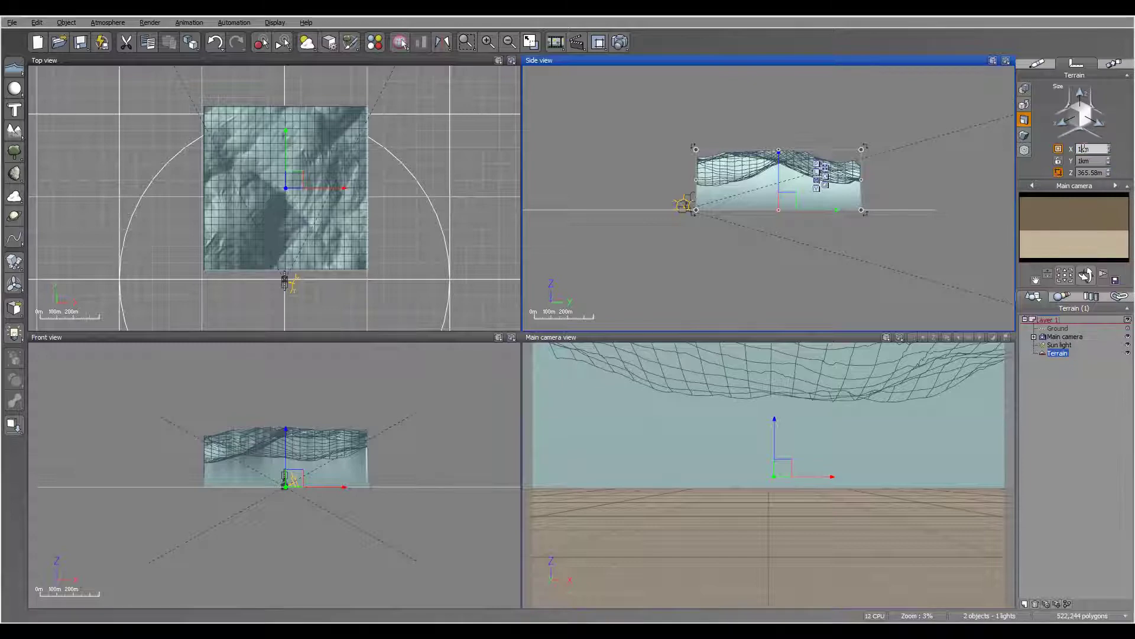
{"action": "type", "text": "8"}
{"action": "key", "text": "Tab"}
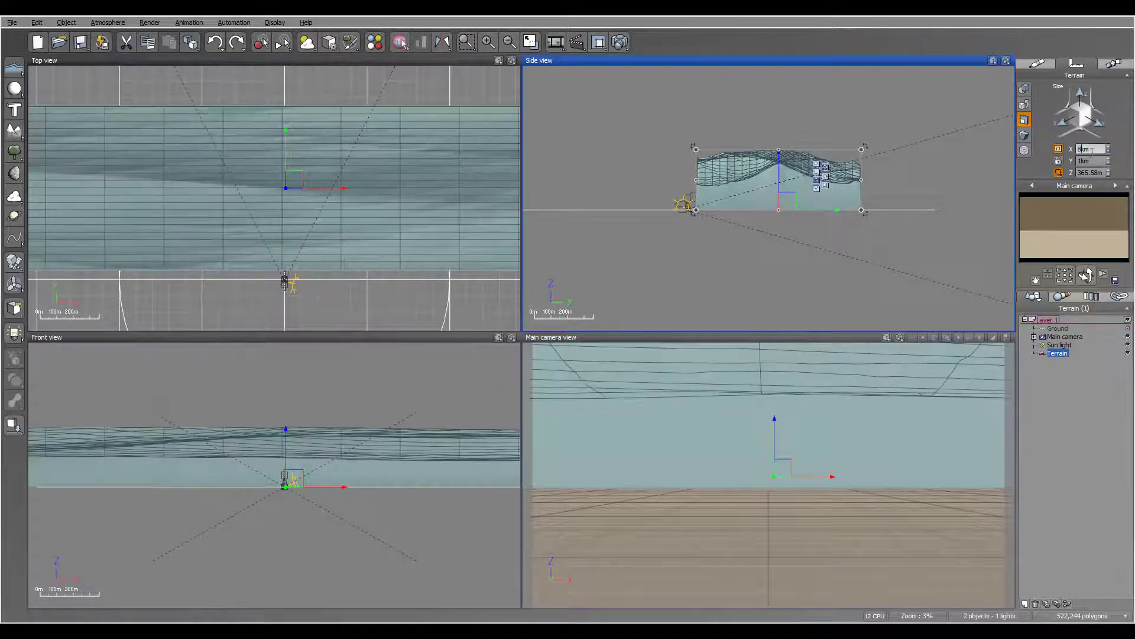
{"action": "type", "text": "8"}
{"action": "key", "text": "Tab"}
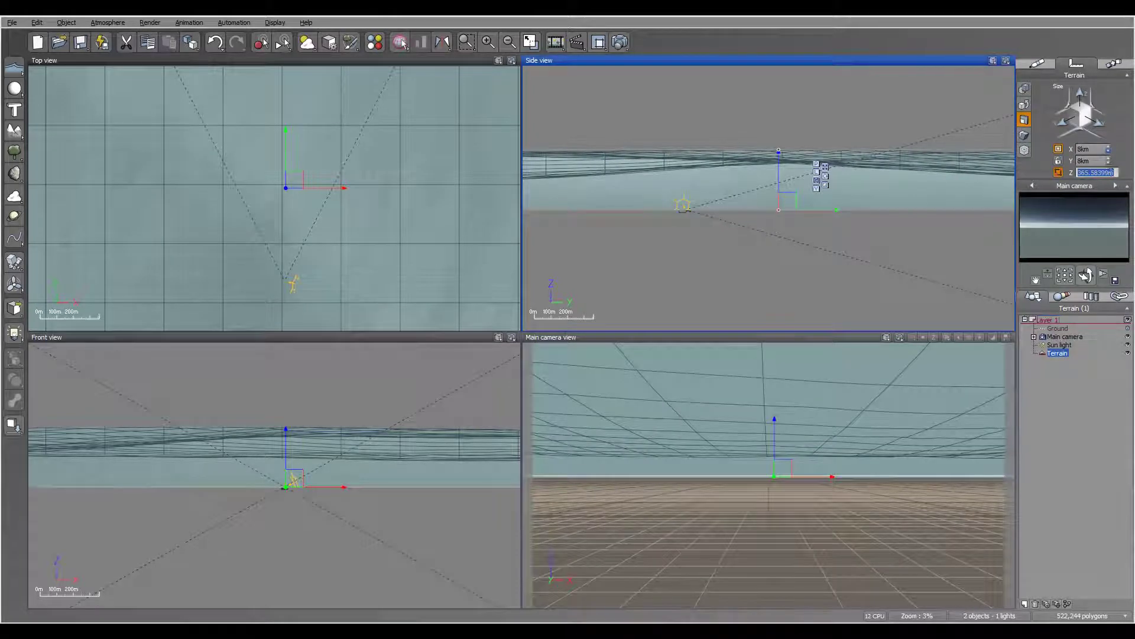
{"action": "left_click", "coordinate": [1108, 173]}
{"action": "double_click", "coordinate": [1109, 173]}
{"action": "type", "text": "15"}
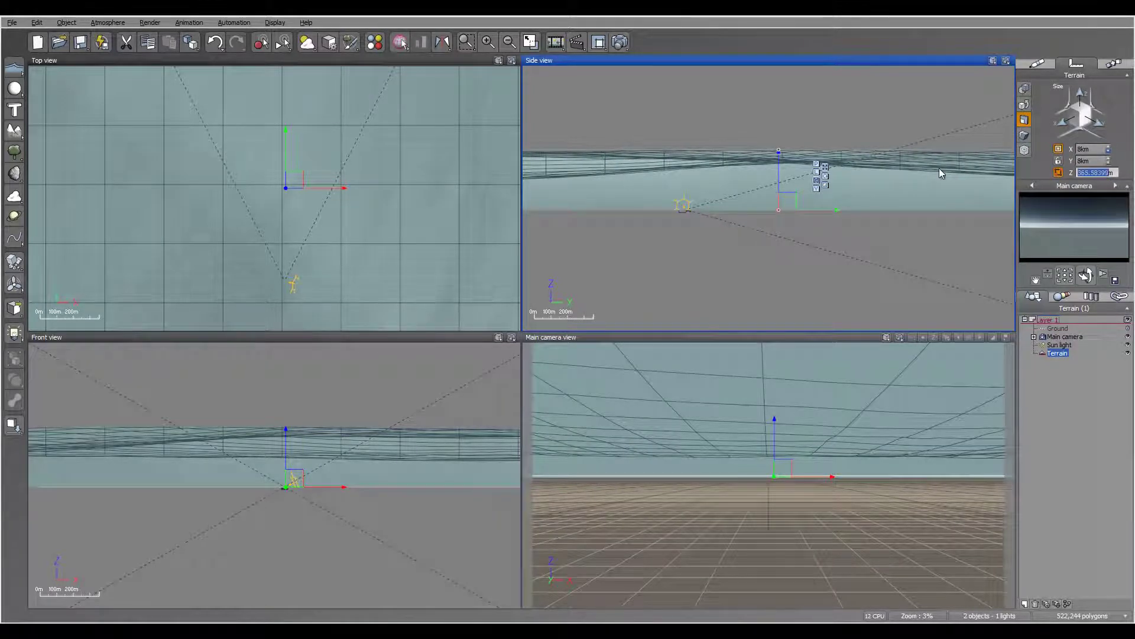
{"action": "key", "text": "Return"}
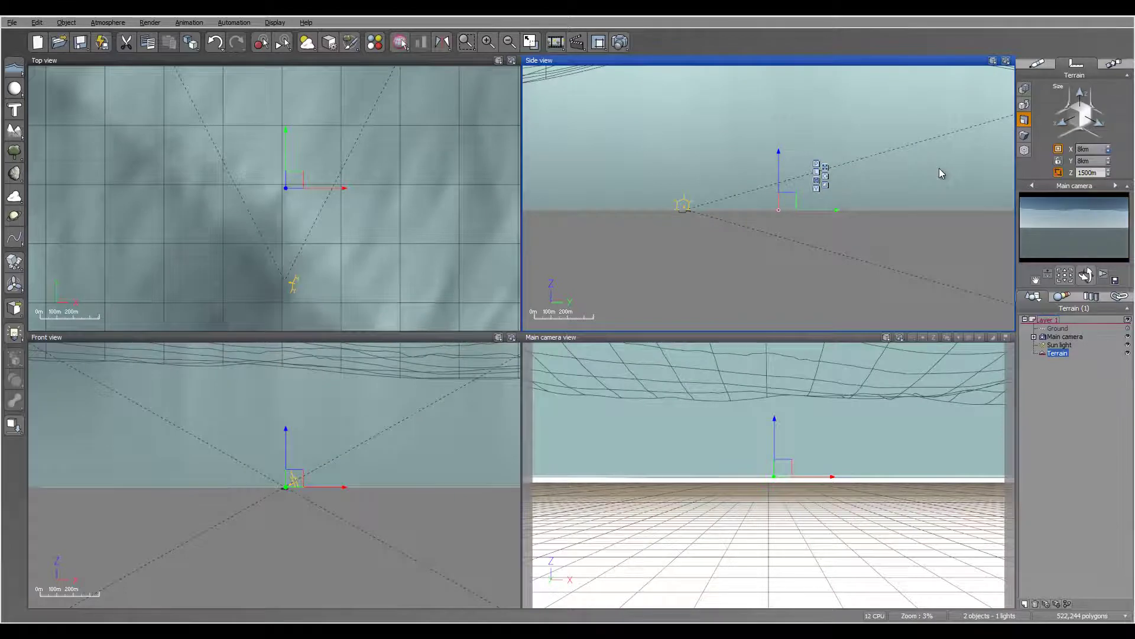
- Select the Main camera and move it up, back and left over the terrain
{"action": "left_click", "coordinate": [1091, 405]}
{"action": "left_click", "coordinate": [1065, 336]}
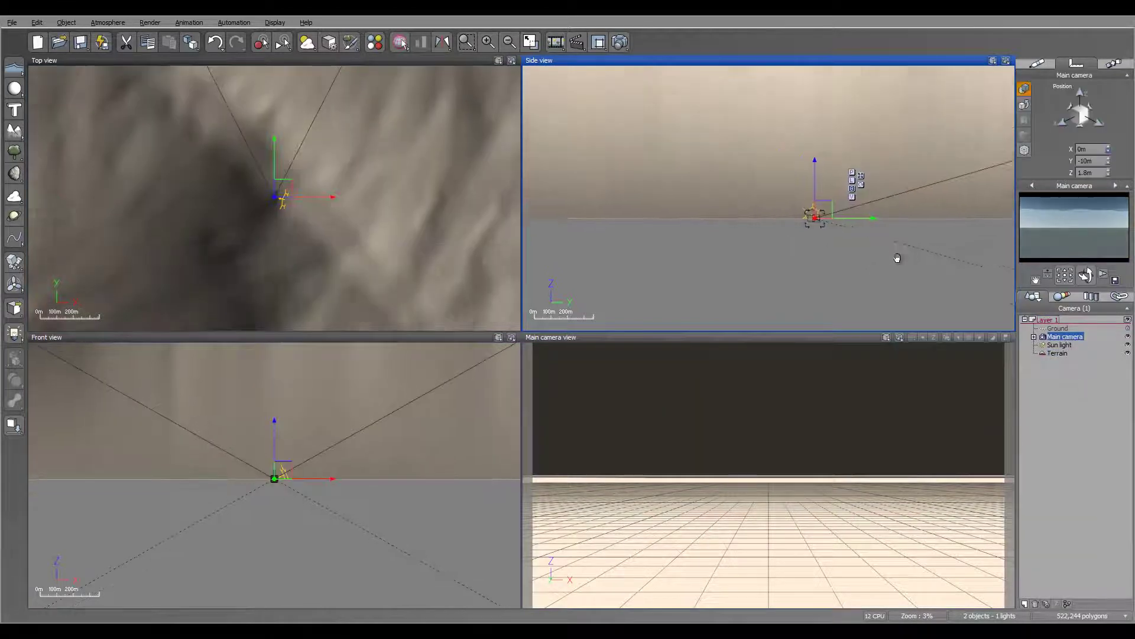
{"action": "scroll", "coordinate": [894, 254], "scroll_direction": "down", "scroll_amount": 5}
{"action": "scroll", "coordinate": [881, 253], "scroll_direction": "up", "scroll_amount": 5}
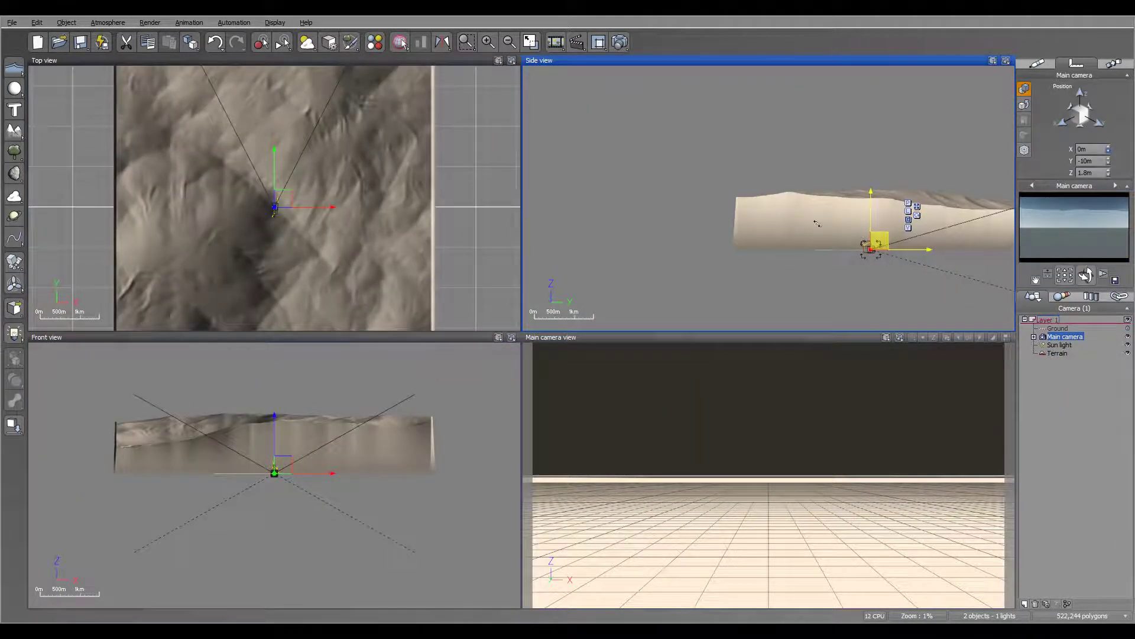
{"action": "left_click_drag", "start_coordinate": [874, 241], "coordinate": [705, 179]}
{"action": "right_click_drag", "start_coordinate": [250, 153], "coordinate": [355, 148]}
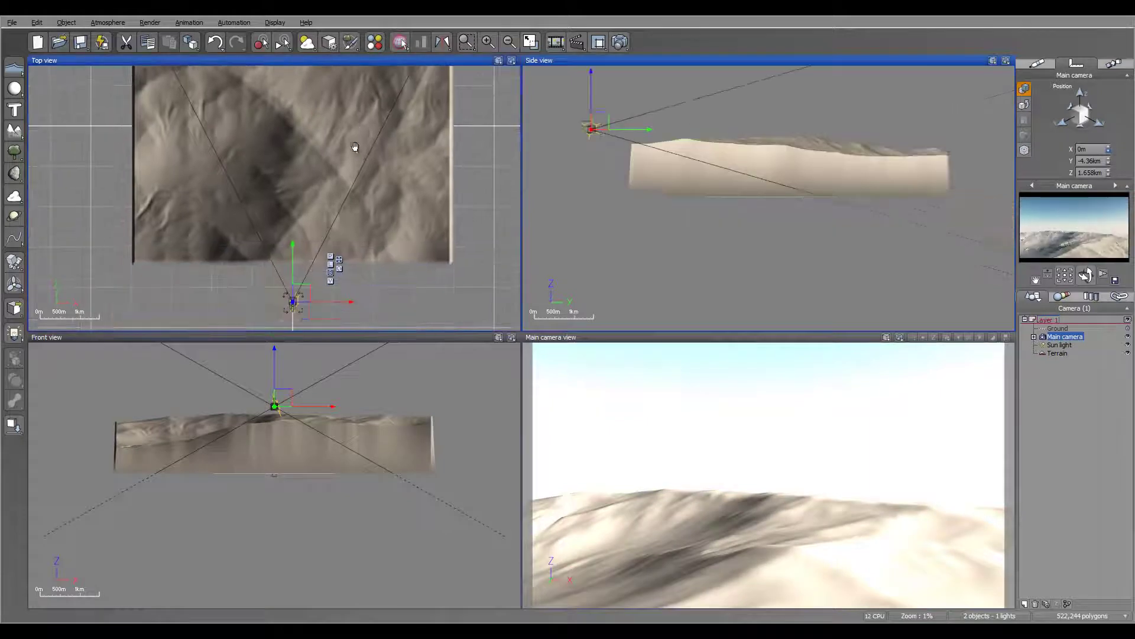
{"action": "left_click_drag", "start_coordinate": [337, 231], "coordinate": [263, 244]}
- Fine-tune the camera to X −4.02 km, Y −4.76 km, Z 2.04 km and tilt it down
{"action": "right_click_drag", "start_coordinate": [781, 178], "coordinate": [712, 228]}
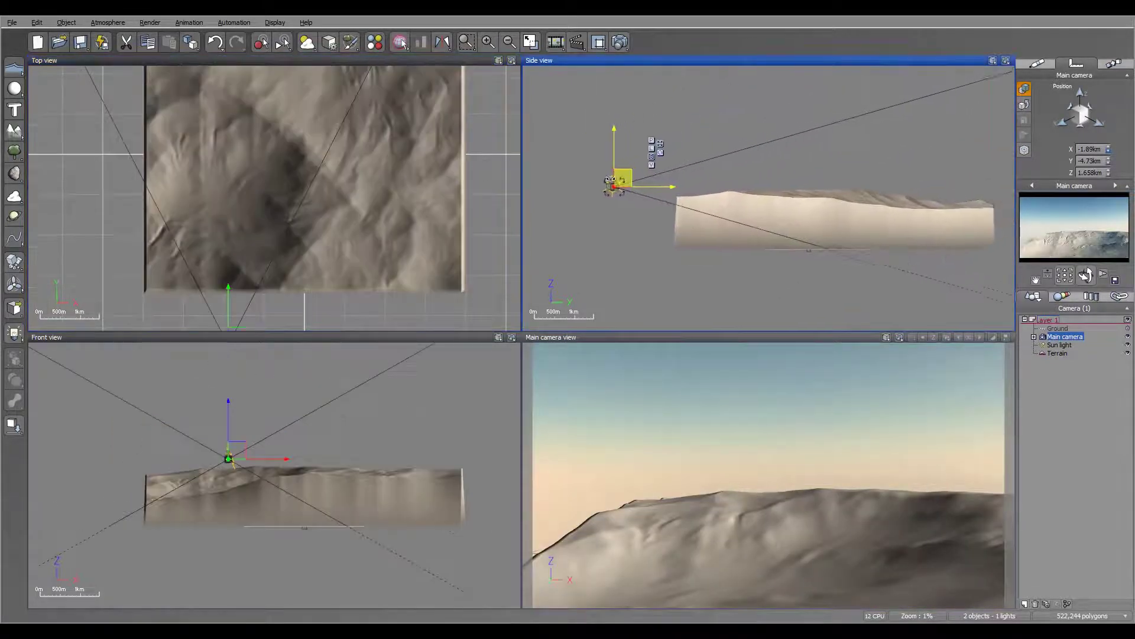
{"action": "mouse_move", "coordinate": [620, 177]}
{"action": "left_mouse_down"}
{"action": "mouse_move", "coordinate": [602, 164]}
{"action": "mouse_move", "coordinate": [630, 189]}
{"action": "mouse_move", "coordinate": [615, 177]}
{"action": "left_mouse_up"}
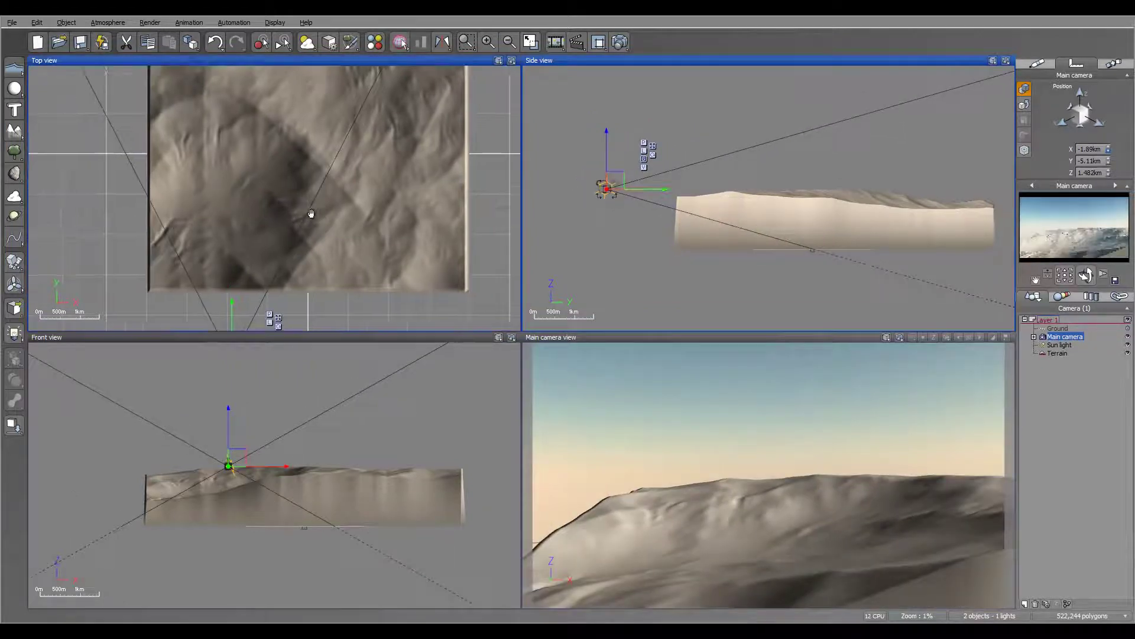
{"action": "right_click_drag", "start_coordinate": [307, 216], "coordinate": [393, 164]}
{"action": "left_click_drag", "start_coordinate": [301, 292], "coordinate": [232, 245]}
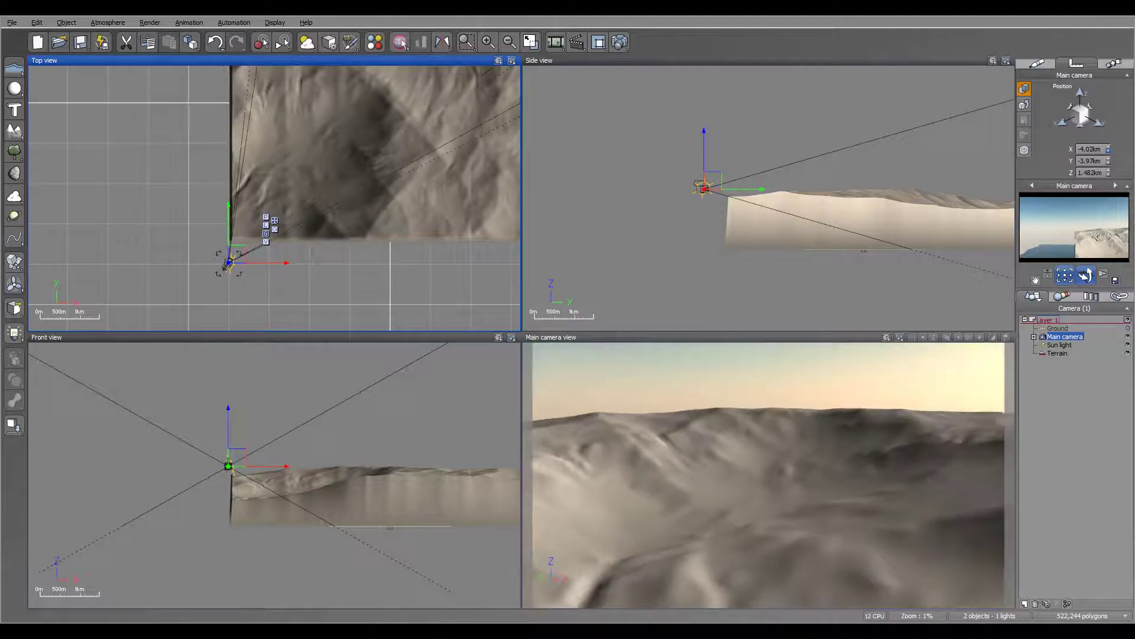
{"action": "left_click_drag", "start_coordinate": [710, 186], "coordinate": [678, 166]}
{"action": "left_click_drag", "start_coordinate": [1084, 276], "coordinate": [701, 531]}
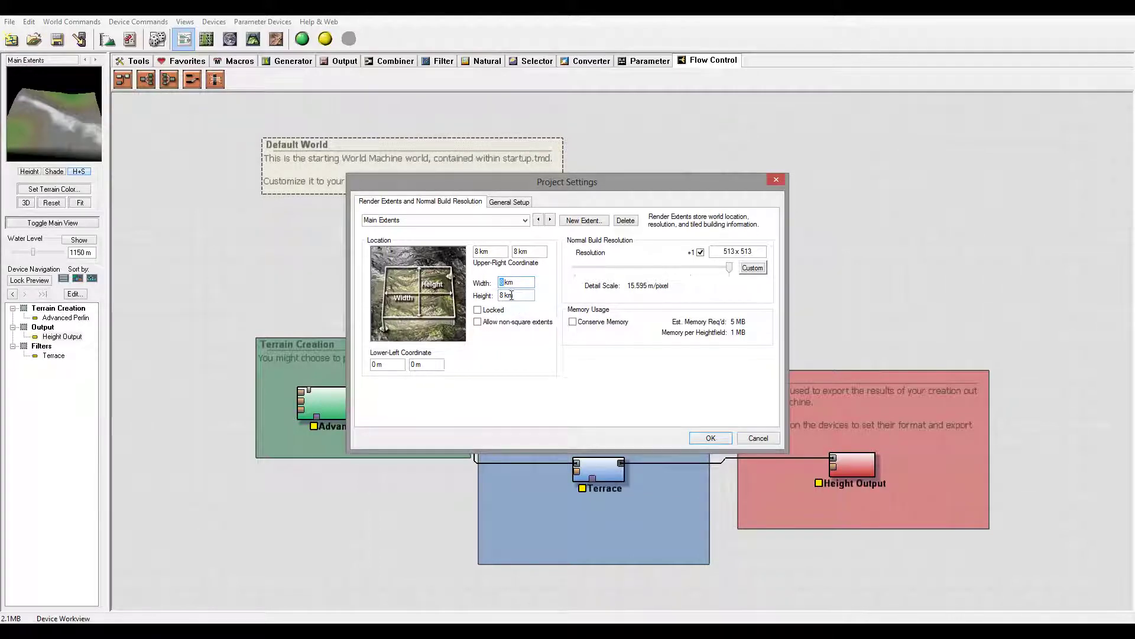
- Change the Main Extents width and height to 1 km, then view General Setup
{"action": "double_click", "coordinate": [505, 294]}
{"action": "type", "text": "1"}
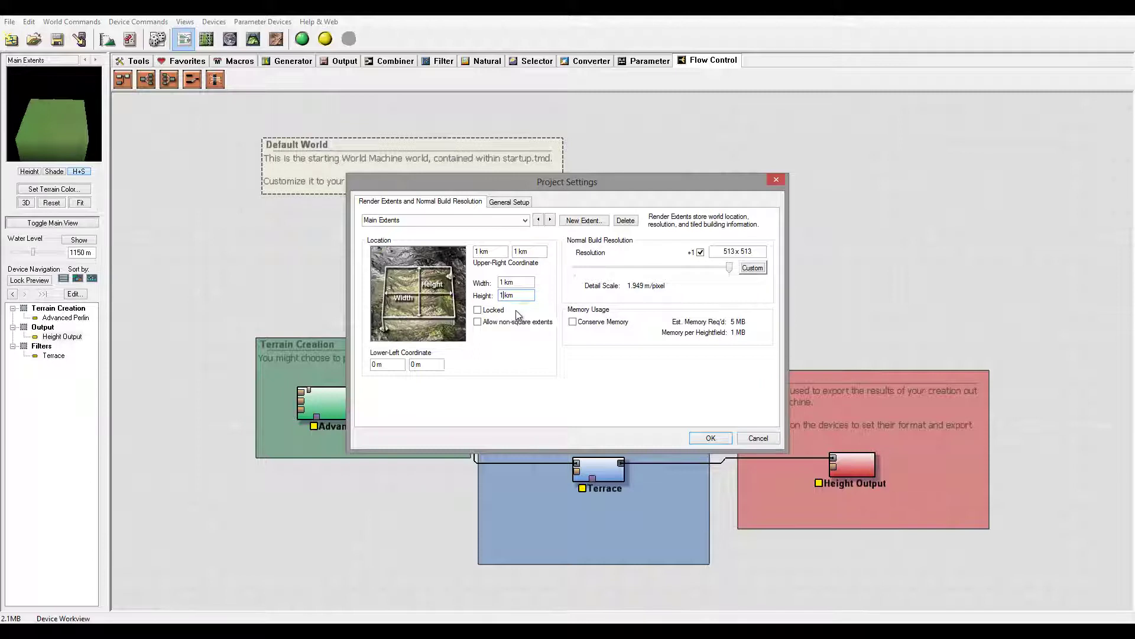
{"action": "left_click", "coordinate": [507, 202]}
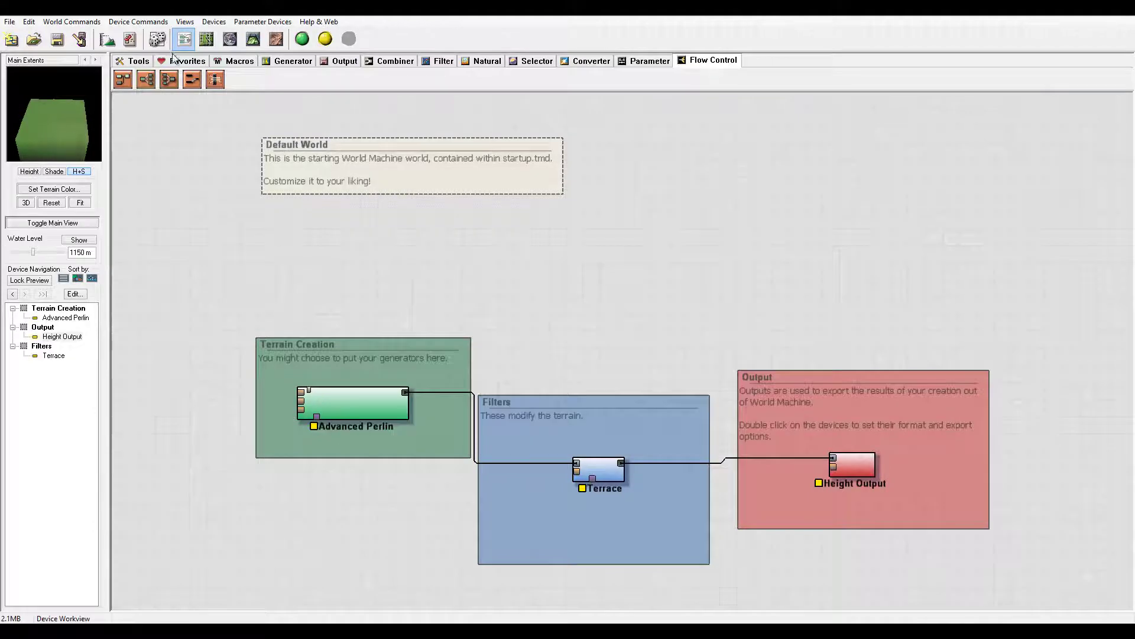
- Set Advanced Perlin to 1.29684 km feature scale, 562.5 m elevation centre and 0.281 steepness
{"action": "left_click", "coordinate": [376, 414]}
{"action": "double_click", "coordinate": [376, 413]}
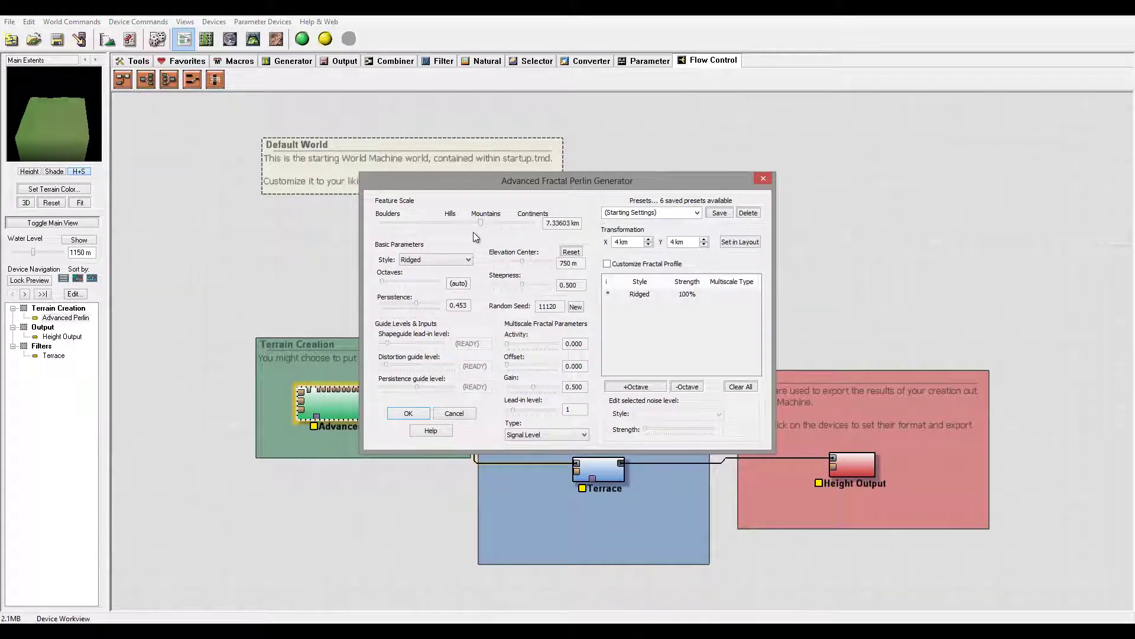
{"action": "left_click_drag", "start_coordinate": [483, 222], "coordinate": [453, 221]}
{"action": "mouse_move", "coordinate": [521, 260]}
{"action": "left_mouse_down"}
{"action": "mouse_move", "coordinate": [509, 261]}
{"action": "mouse_move", "coordinate": [533, 284]}
{"action": "mouse_move", "coordinate": [509, 285]}
{"action": "mouse_move", "coordinate": [515, 261]}
{"action": "left_mouse_up"}
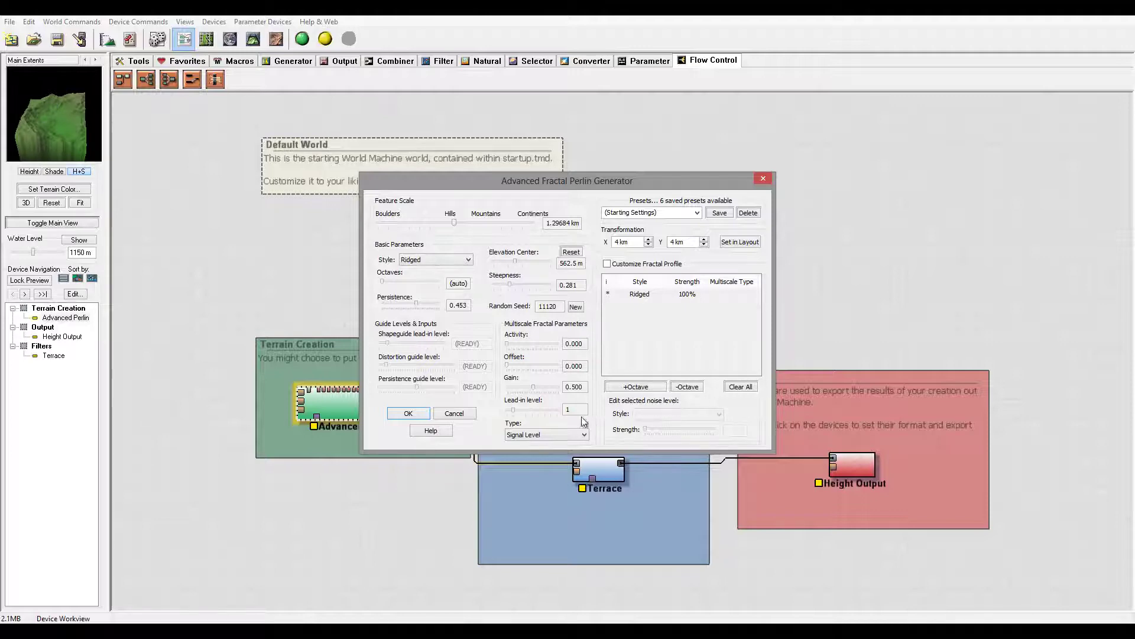
{"action": "left_click", "coordinate": [408, 413]}
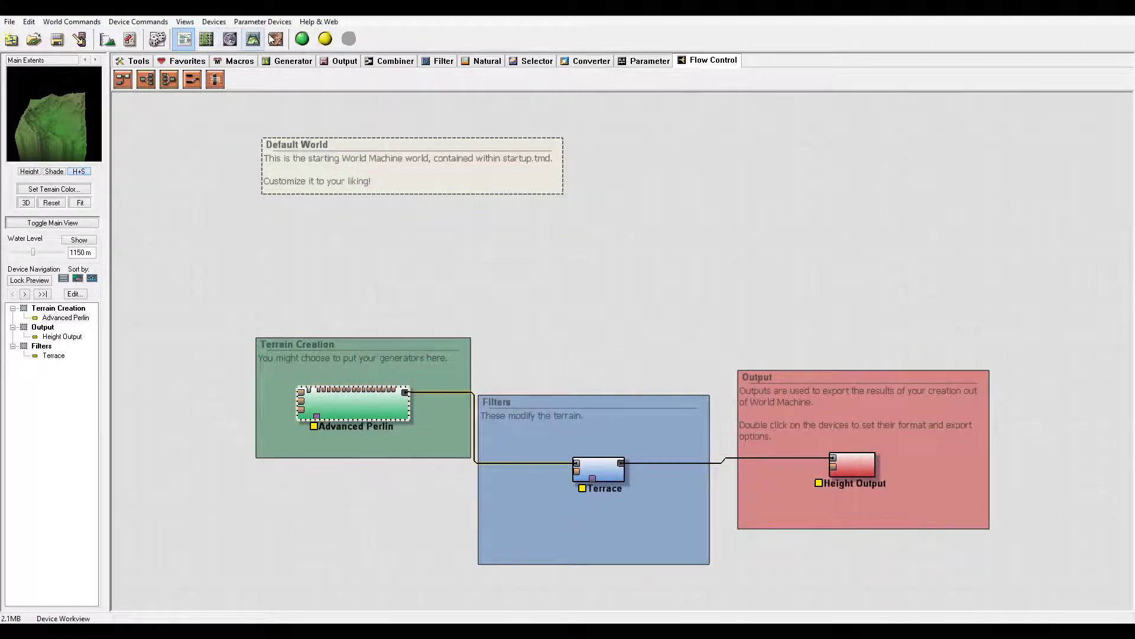
- Switch to the Explorer 3D view and orbit so the terrain block sits centred on the grid
{"action": "left_click", "coordinate": [230, 38]}
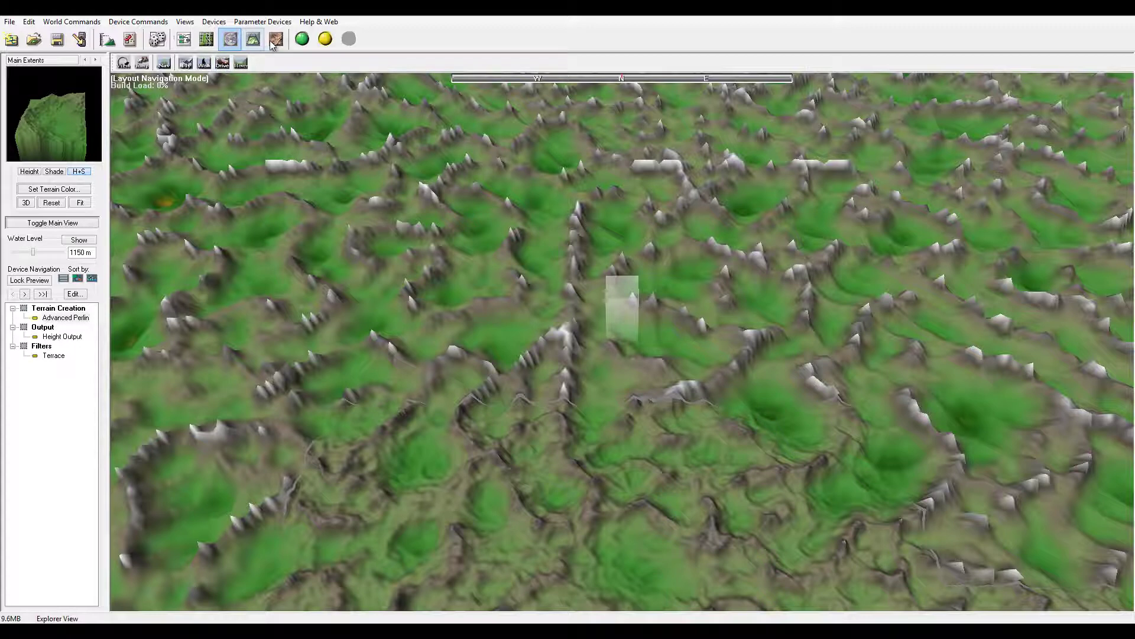
{"action": "left_click", "coordinate": [253, 39]}
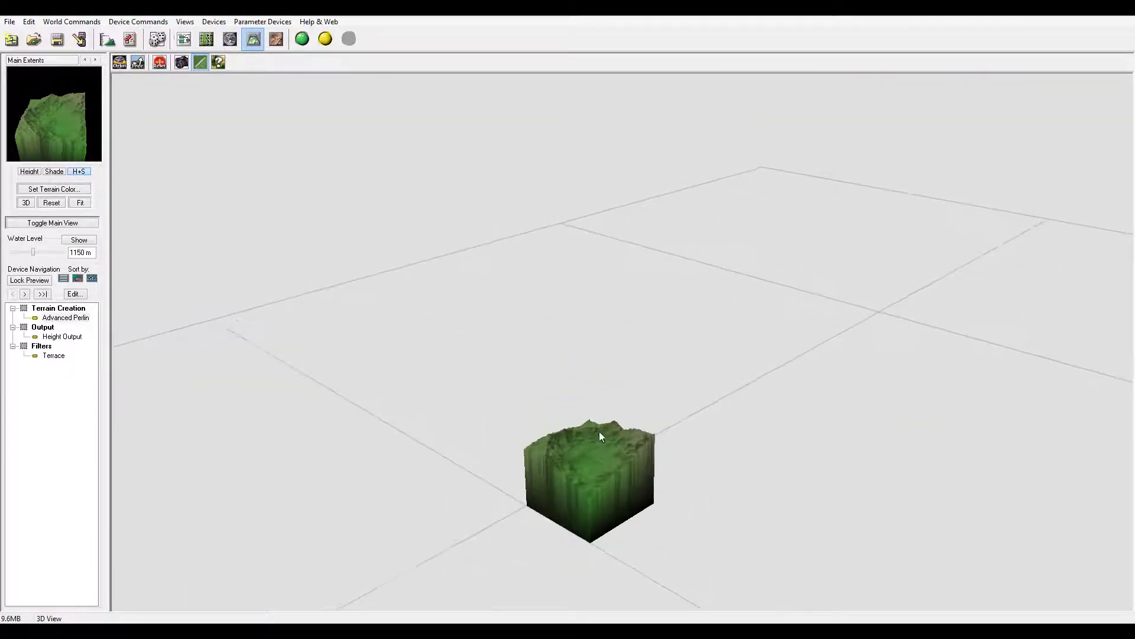
{"action": "left_click_drag", "start_coordinate": [596, 470], "coordinate": [583, 385]}
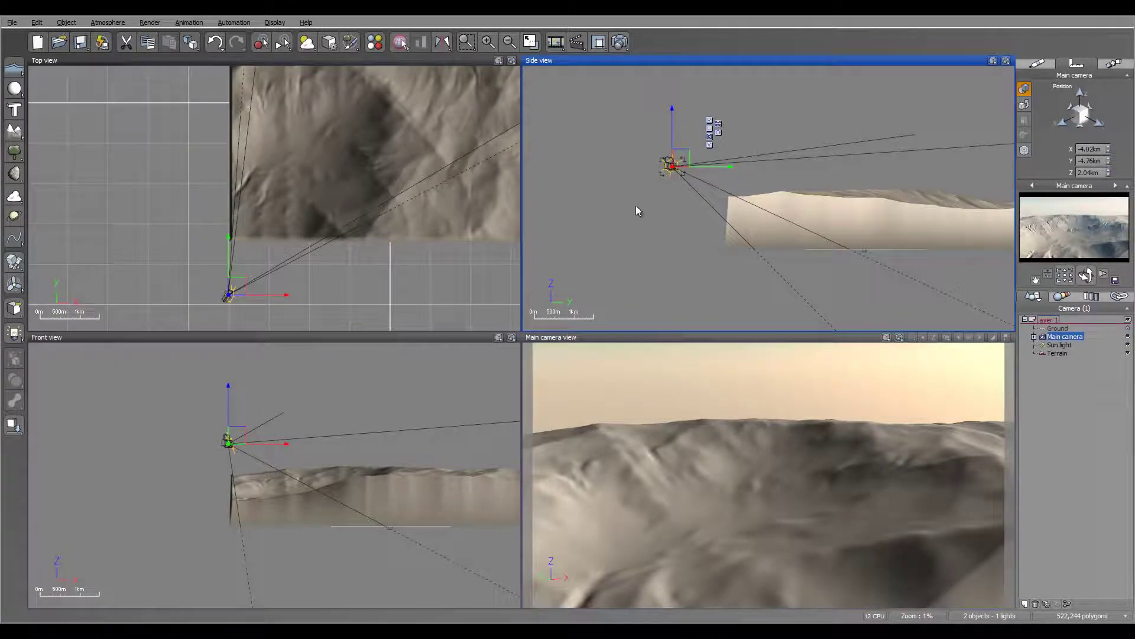
- Select Terrain in Vue and display its size values: 8 km × 8 km, 1.5 km tall
{"action": "left_click", "coordinate": [1057, 354]}
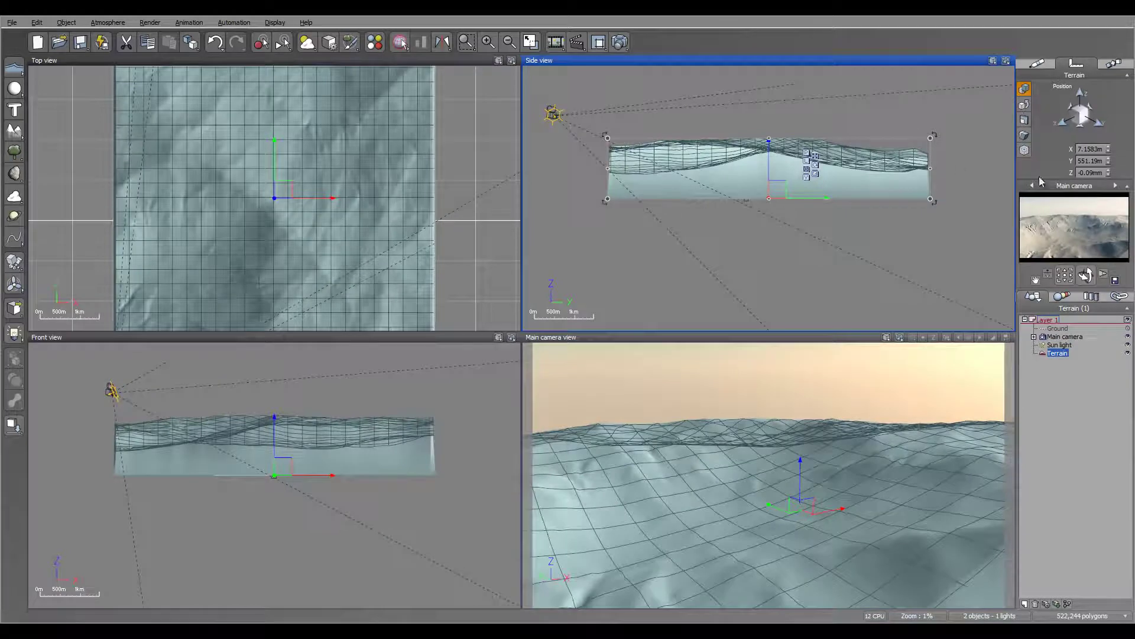
{"action": "left_click", "coordinate": [1024, 120]}
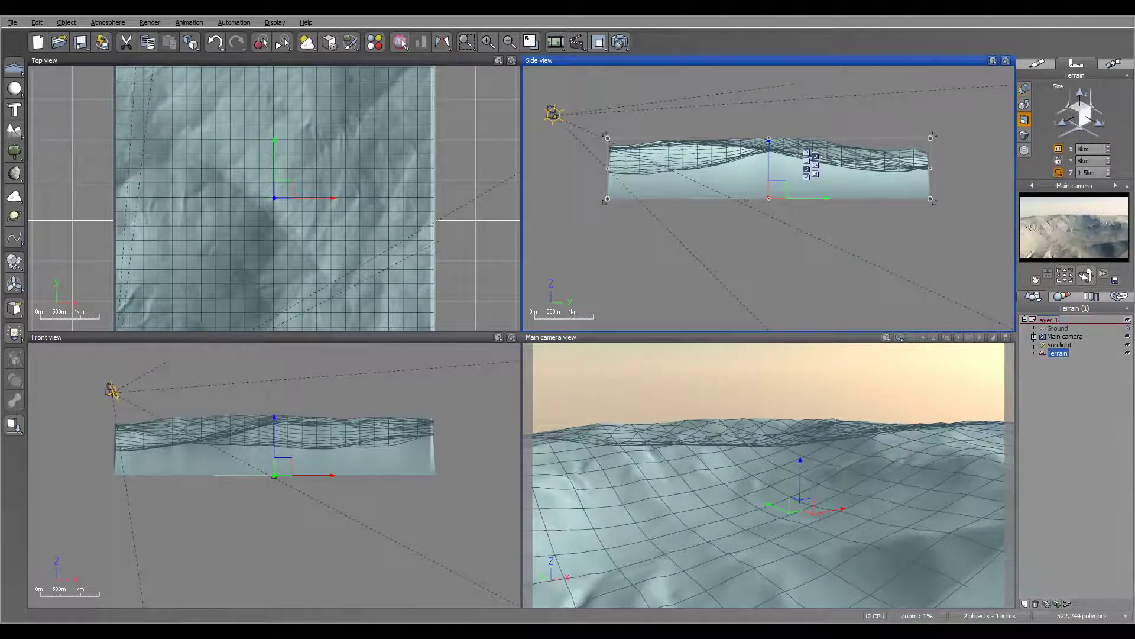
{"action": "right_click_drag", "start_coordinate": [265, 144], "coordinate": [321, 156]}
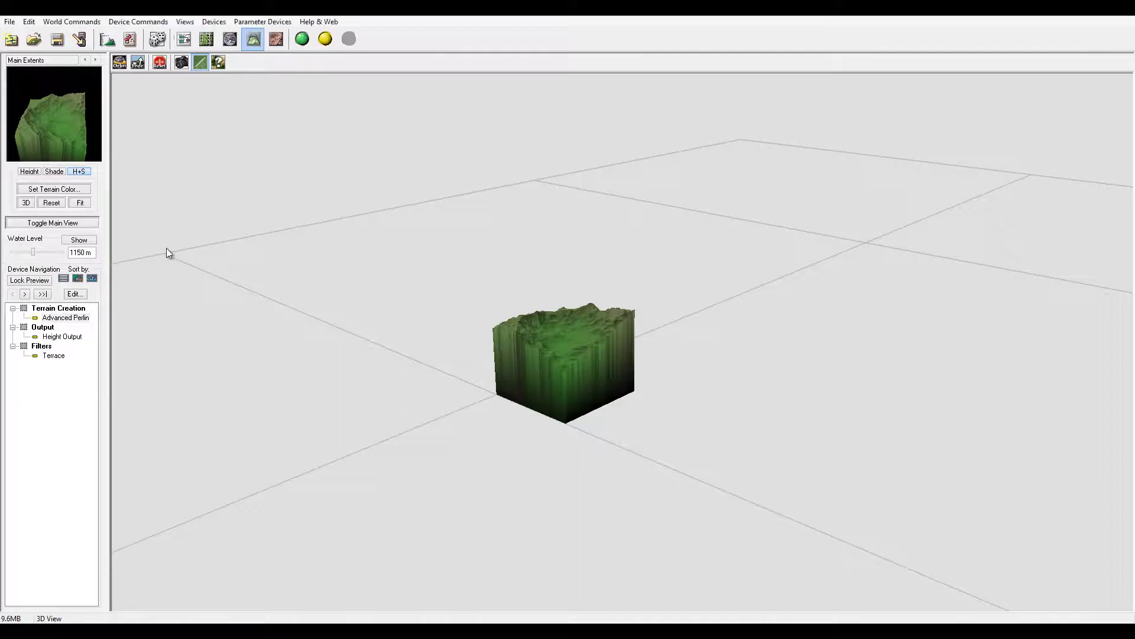
- Set the World Machine project width to 8 km and enable Conserve Memory
{"action": "left_click", "coordinate": [107, 39]}
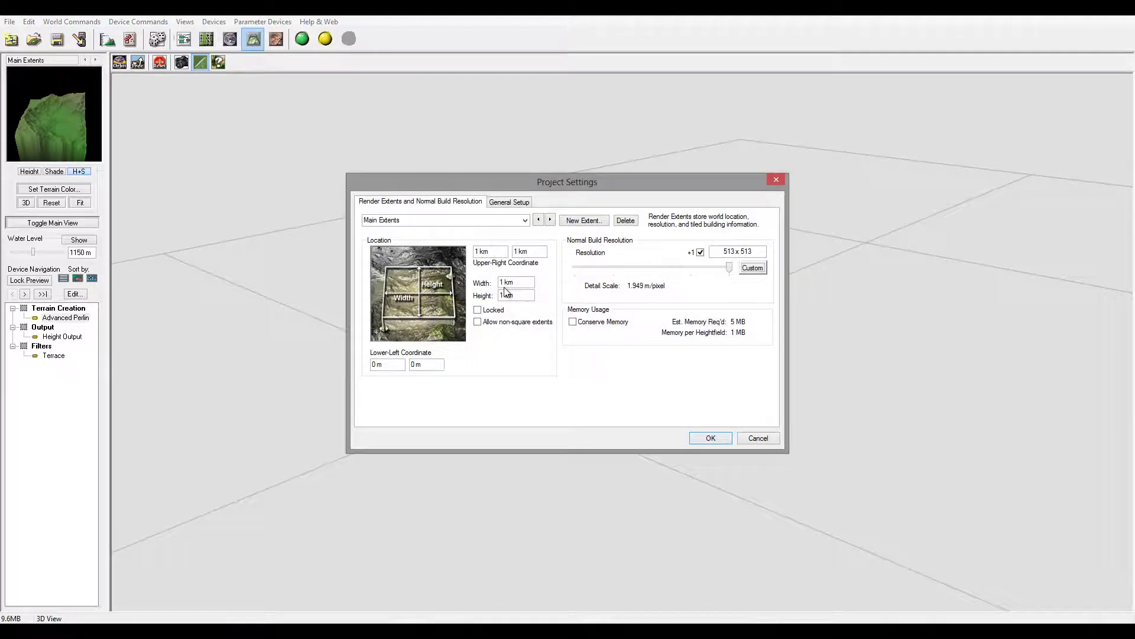
{"action": "key", "text": "BackSpace"}
{"action": "type", "text": "8"}
{"action": "left_click", "coordinate": [504, 294]}
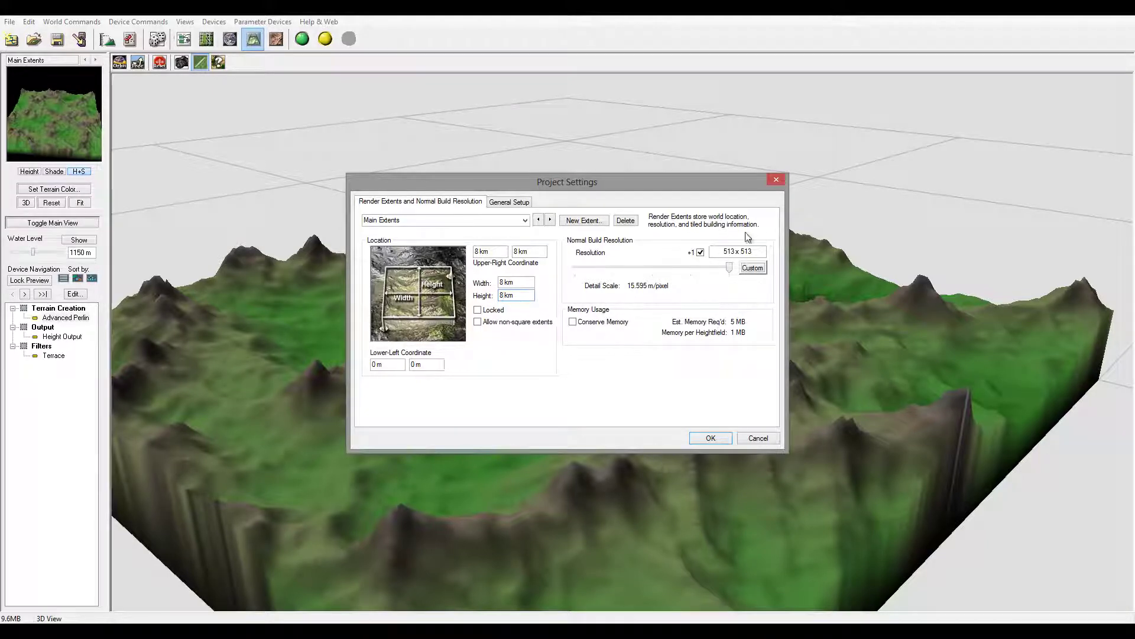
{"action": "left_click", "coordinate": [574, 322]}
- Review the General Setup author and description fields, accept Project Settings, and orbit to see the 8 km block
{"action": "left_click", "coordinate": [508, 204]}
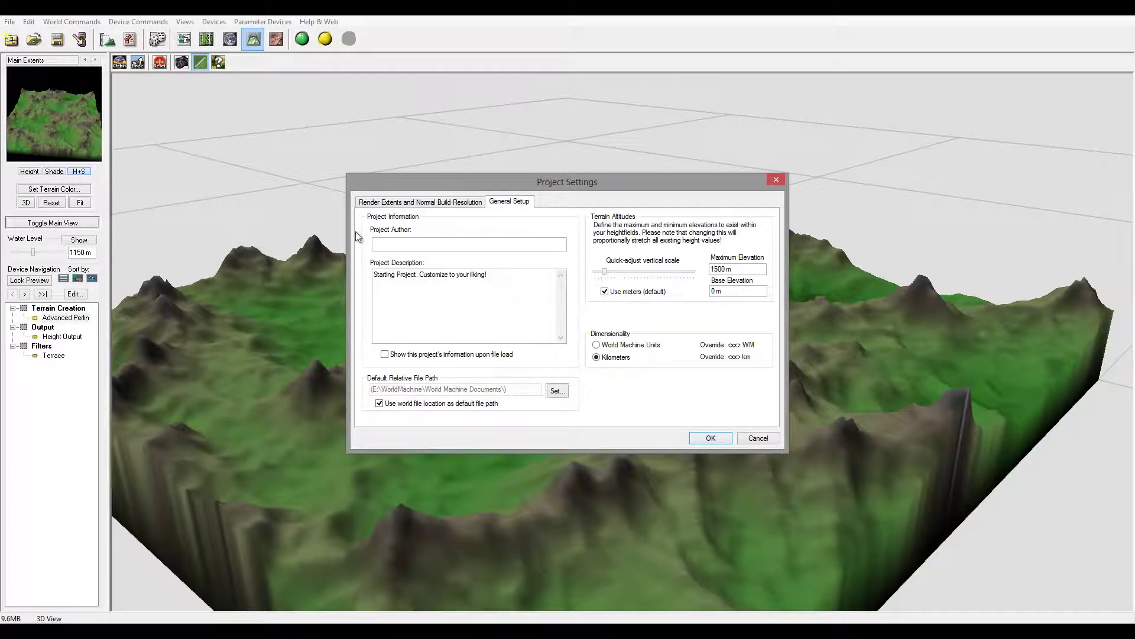
{"action": "left_click", "coordinate": [385, 242]}
{"action": "left_click", "coordinate": [429, 273]}
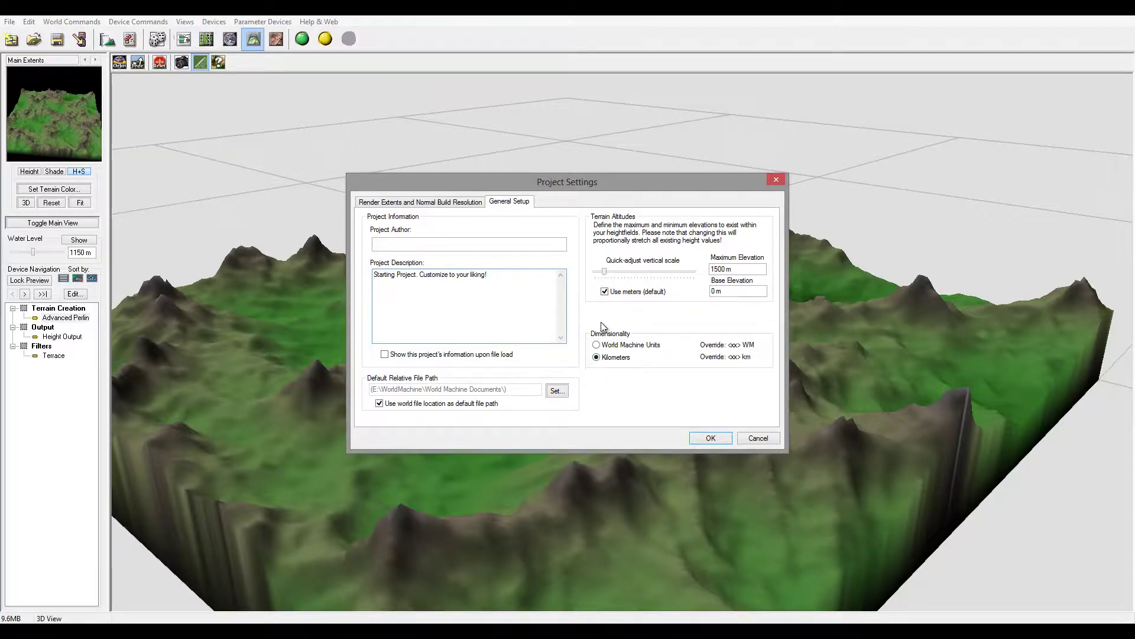
{"action": "left_click", "coordinate": [713, 438]}
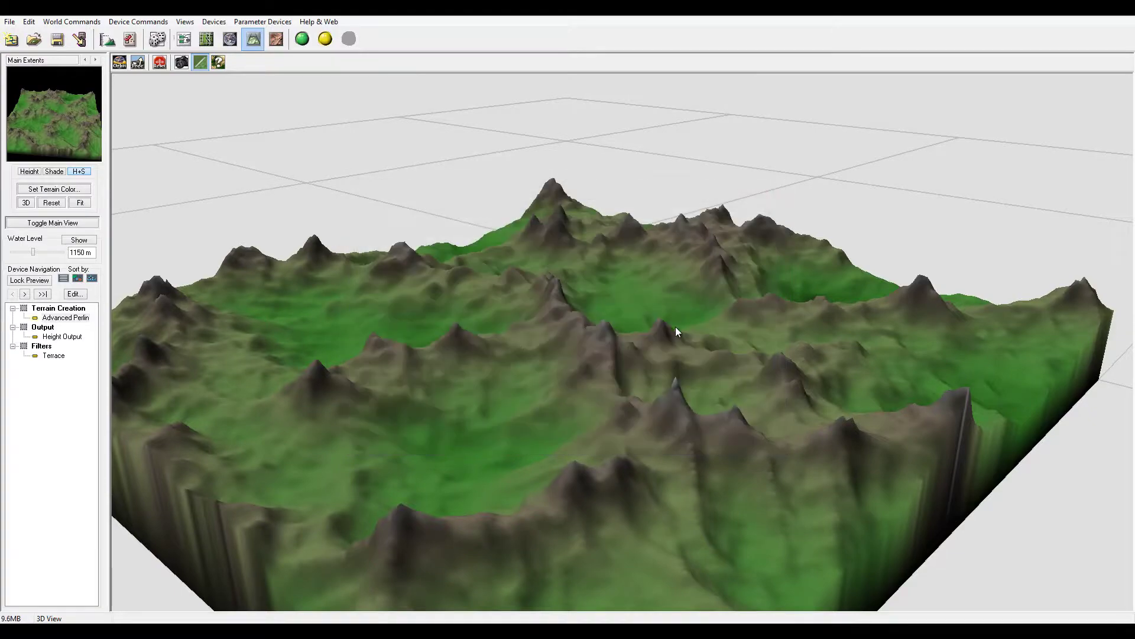
{"action": "left_click_drag", "start_coordinate": [677, 332], "coordinate": [613, 229]}
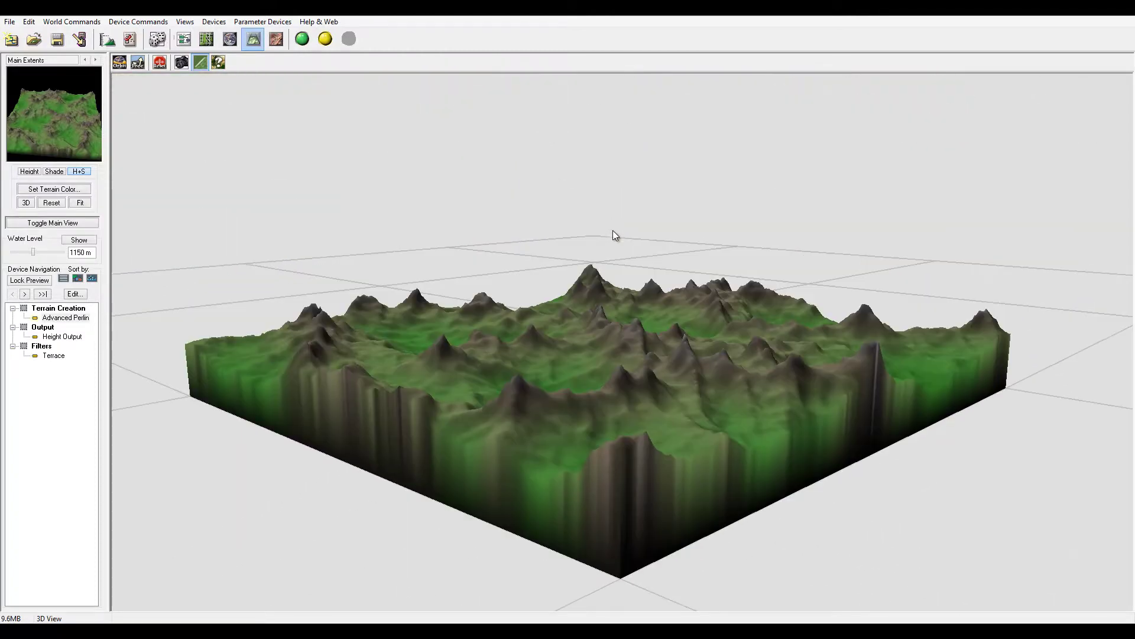